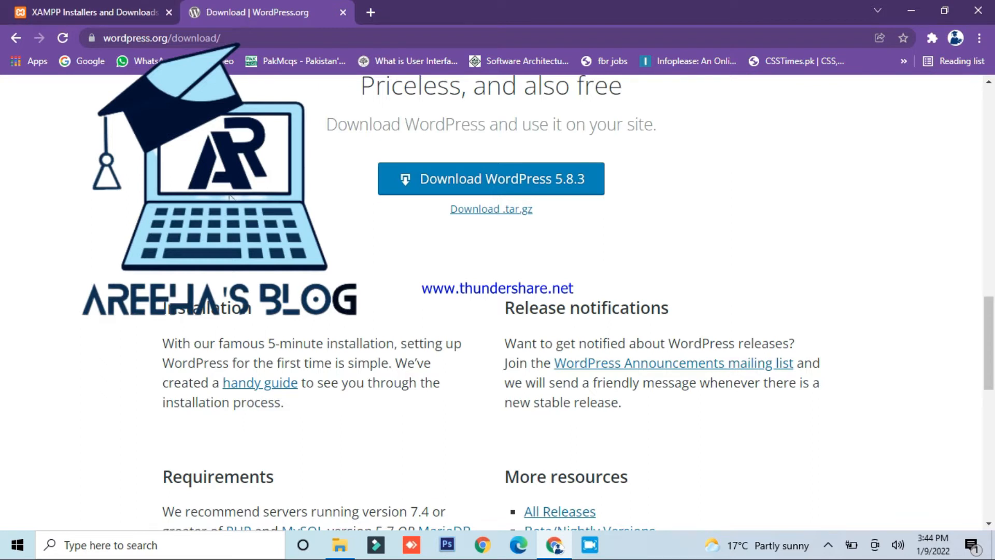
# - Review the XAMPP installer options for Windows, Linux and OS X and the WordPress.org download page
pyautogui.click(143, 6)
pyautogui.click(259, 6)
pyautogui.click(87, 4)
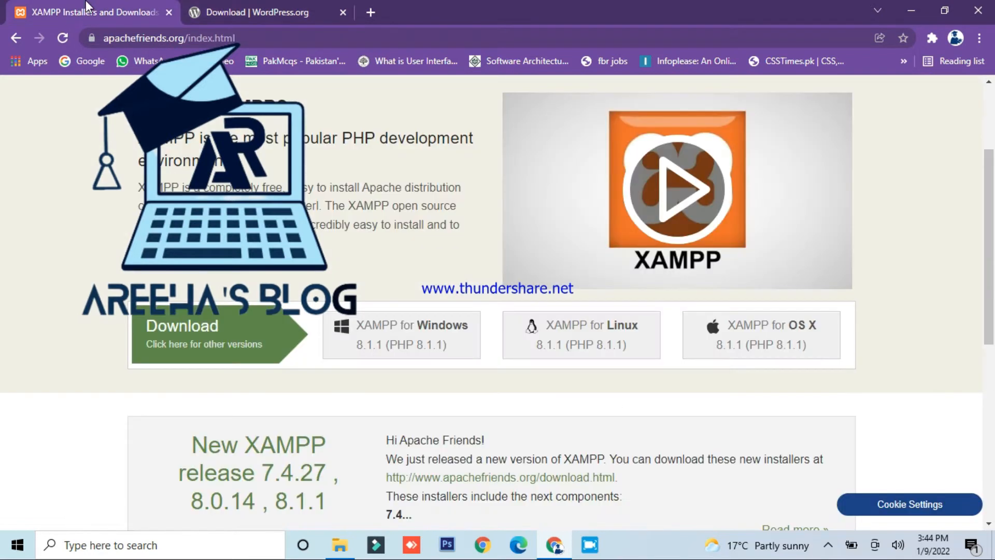
pyautogui.scroll(3, 191, 168)
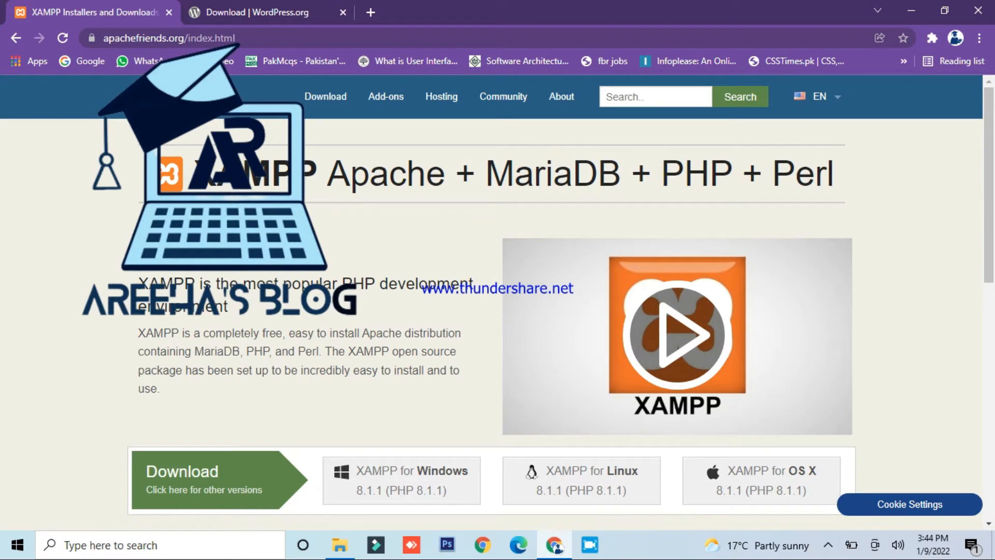
pyautogui.click(233, 7)
pyautogui.scroll(6, 330, 387)
pyautogui.scroll(8, 330, 387)
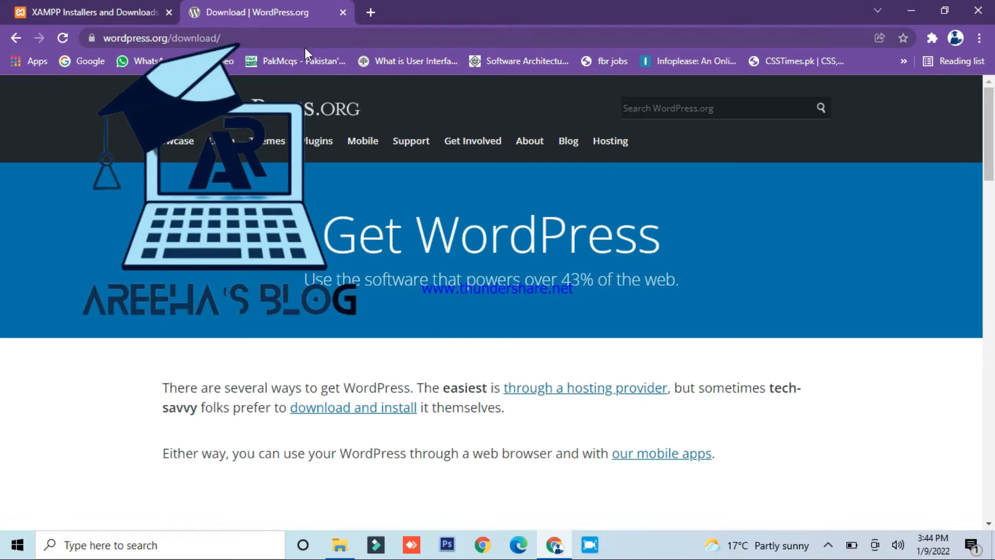
pyautogui.click(58, 9)
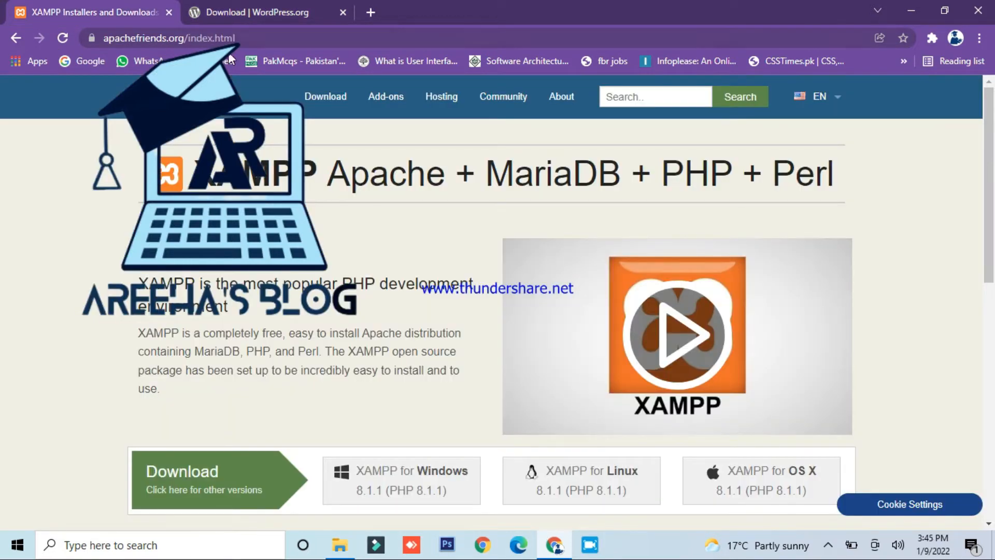
pyautogui.scroll(-4, 593, 356)
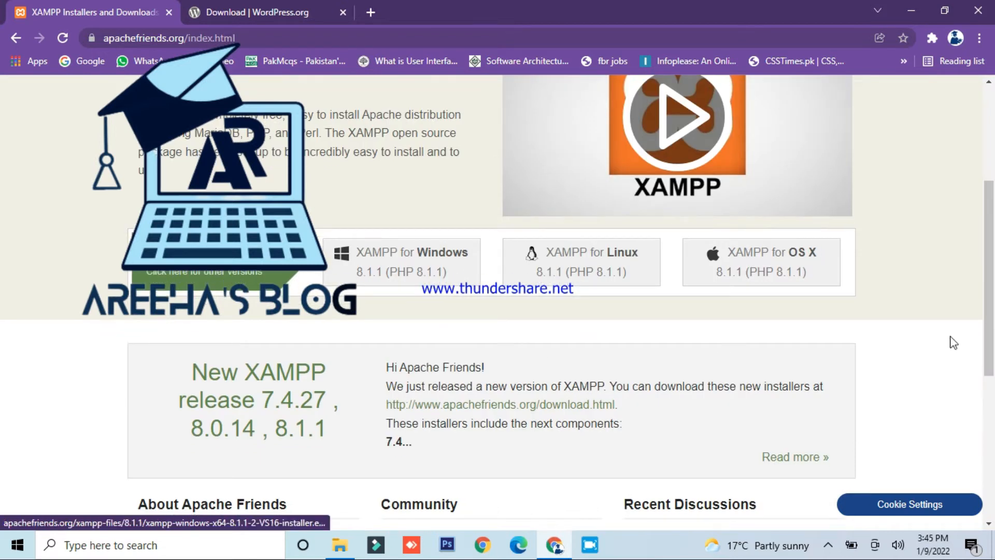
pyautogui.scroll(-4, 554, 287)
pyautogui.scroll(4, 553, 287)
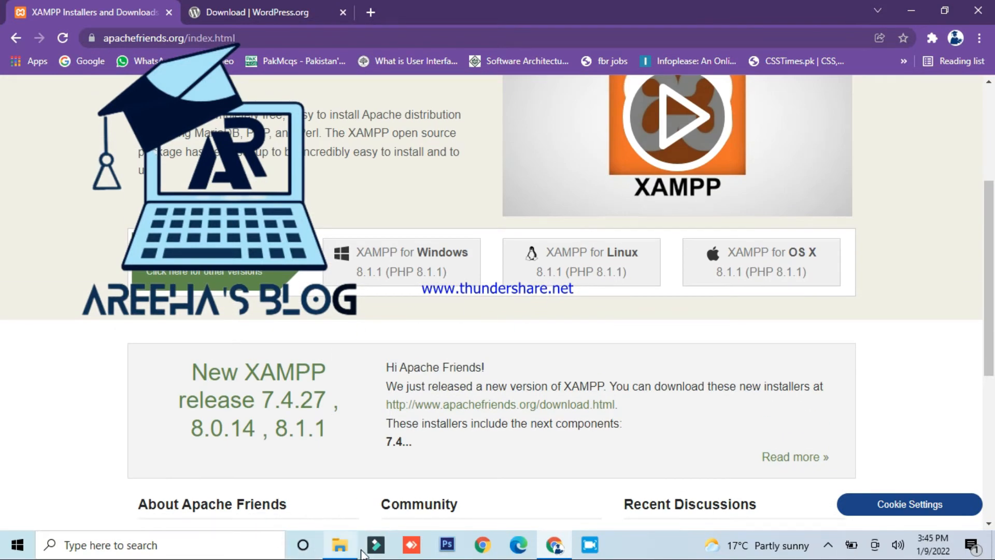
# - Check the xampp-32-bit installer in the Downloads folder alongside the XAMPP download page
pyautogui.click(342, 466)
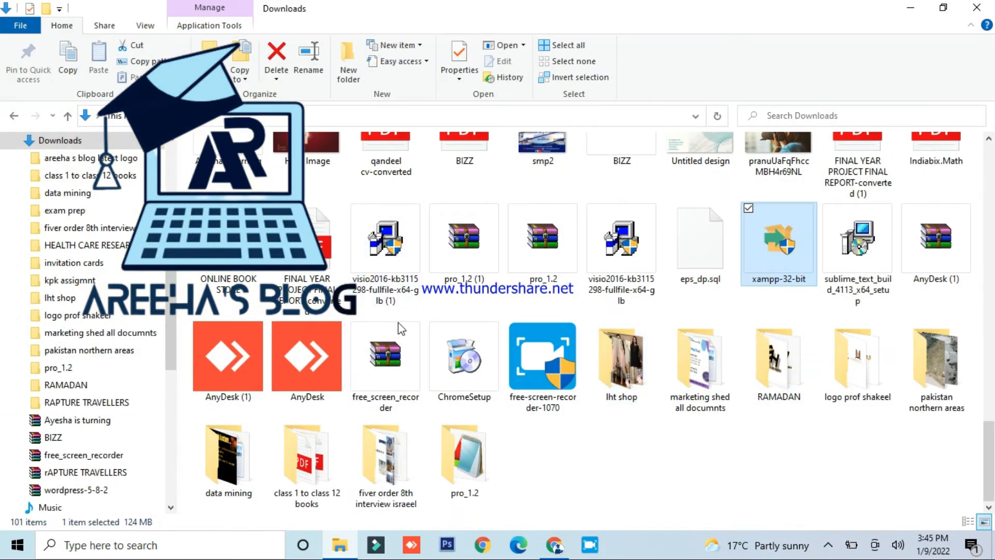
pyautogui.click(554, 544)
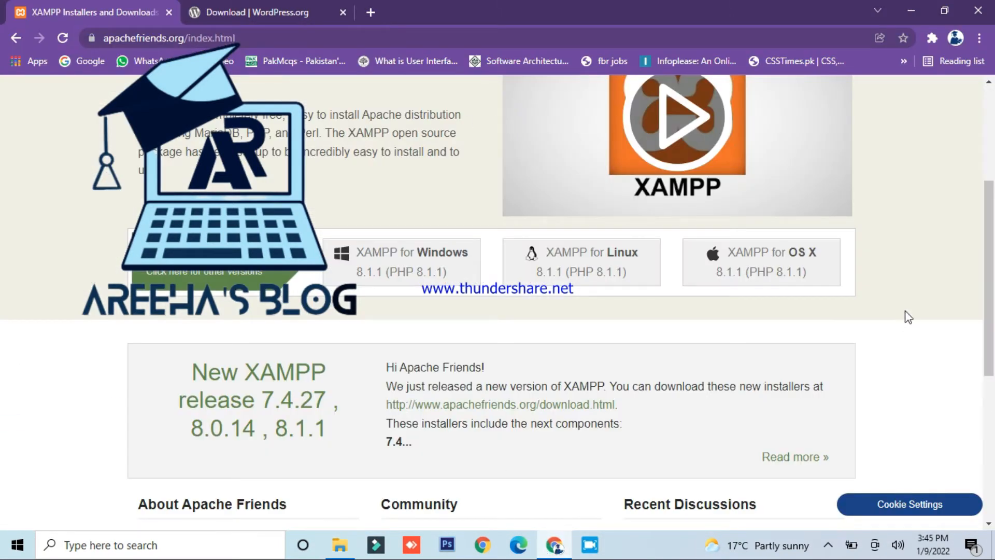
pyautogui.scroll(4, 907, 311)
pyautogui.scroll(-4, 904, 306)
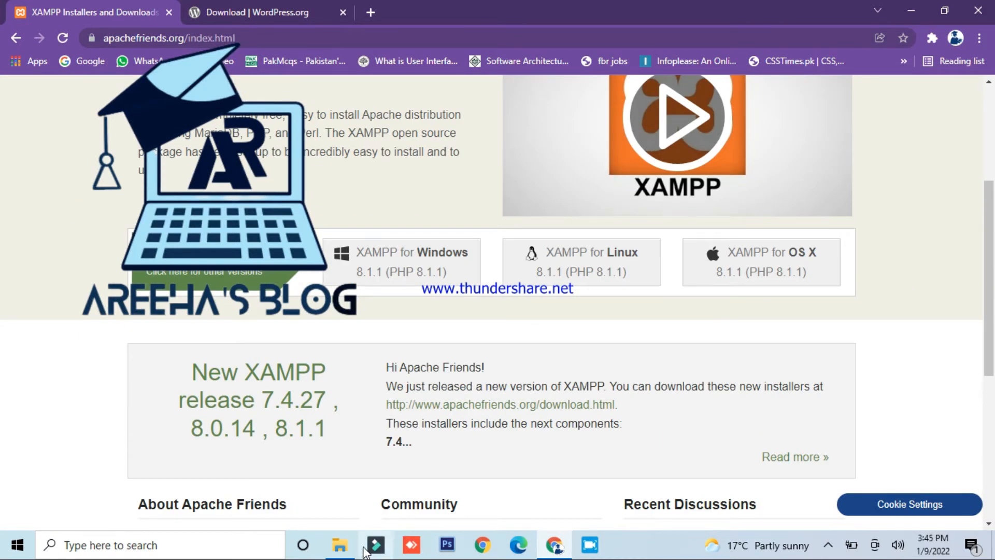
pyautogui.scroll(4, 373, 464)
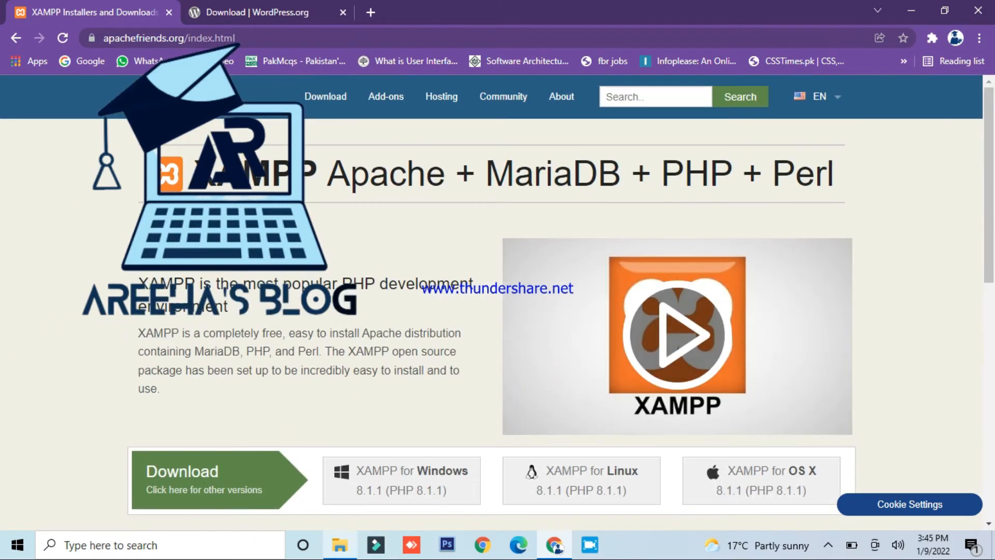
pyautogui.click(346, 545)
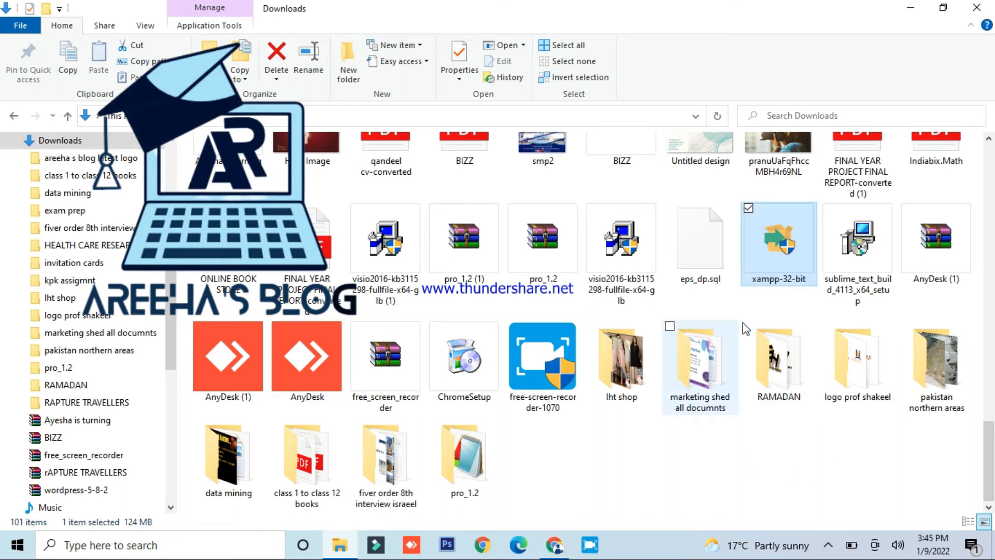
pyautogui.click(341, 547)
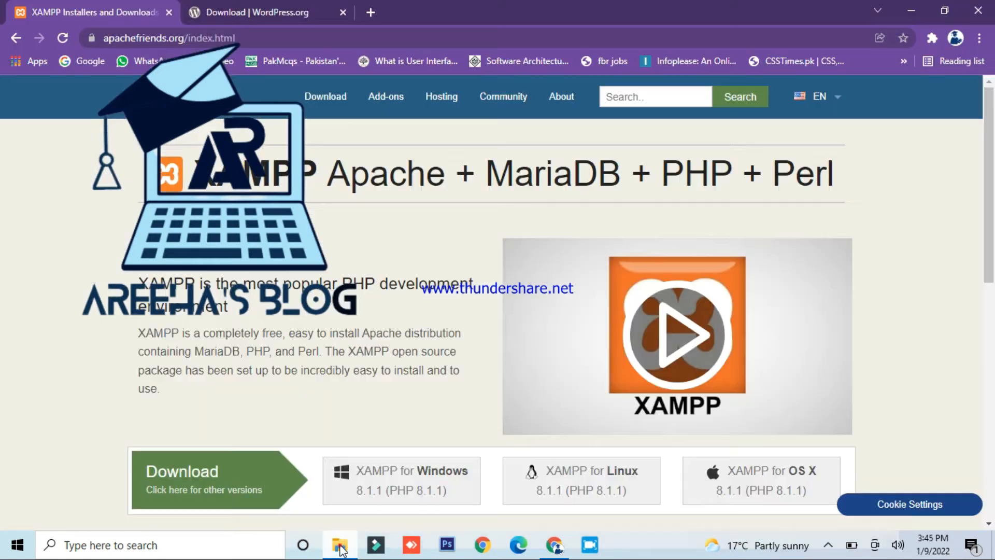
# - Examine the WordPress.org download page down to the Download WordPress 5.8.3 option
pyautogui.click(284, 7)
pyautogui.scroll(-4, 417, 215)
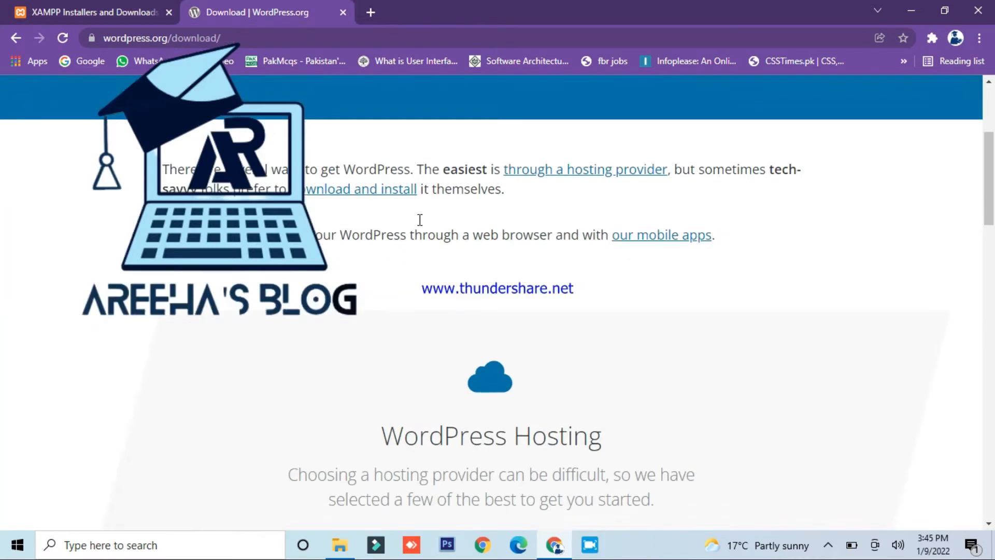
pyautogui.scroll(-4, 533, 360)
pyautogui.scroll(8, 511, 362)
pyautogui.scroll(-12, 467, 357)
pyautogui.scroll(-8, 479, 355)
pyautogui.scroll(3, 715, 189)
pyautogui.click(668, 233)
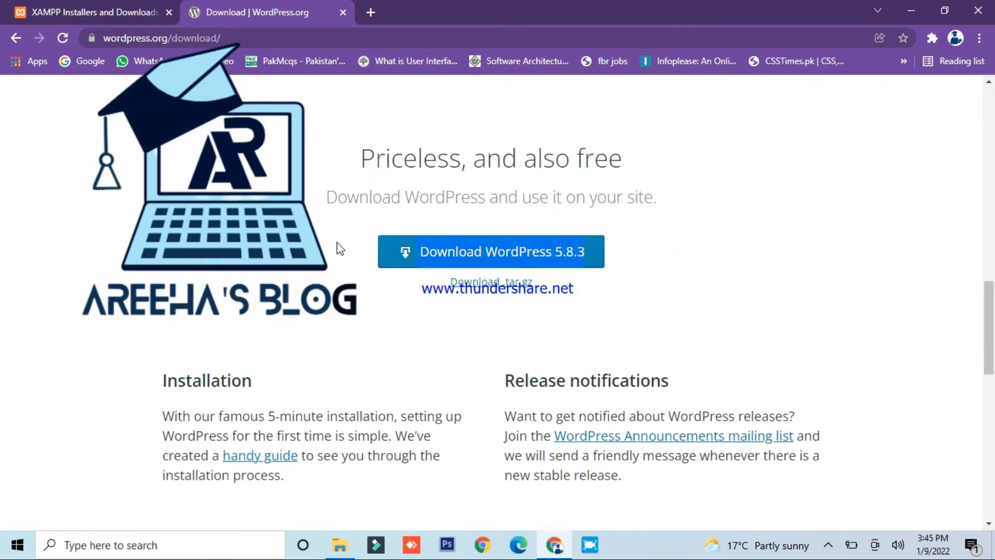
# - Run the xampp-32-bit installer from the Downloads folder and acknowledge the User Account Control warning
pyautogui.click(340, 545)
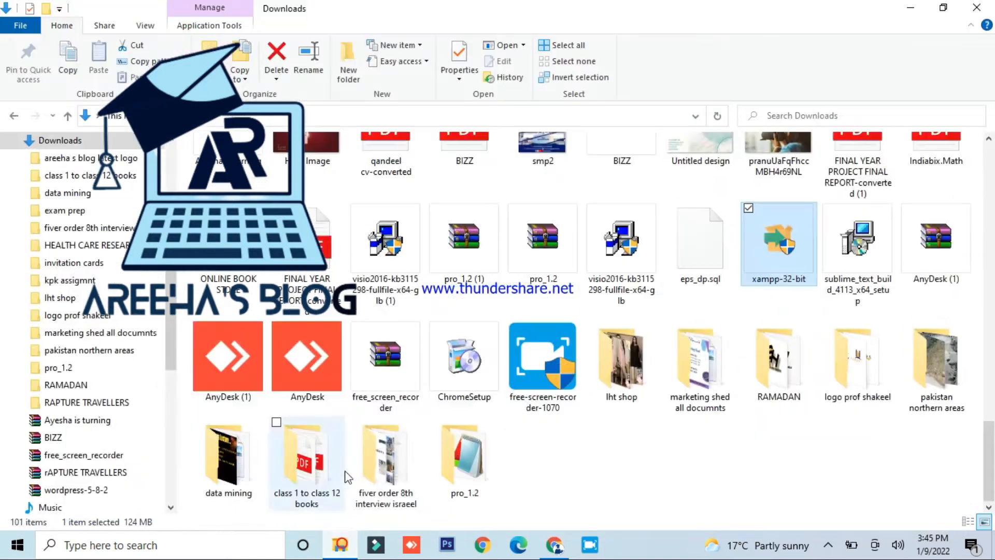
pyautogui.scroll(2, 595, 446)
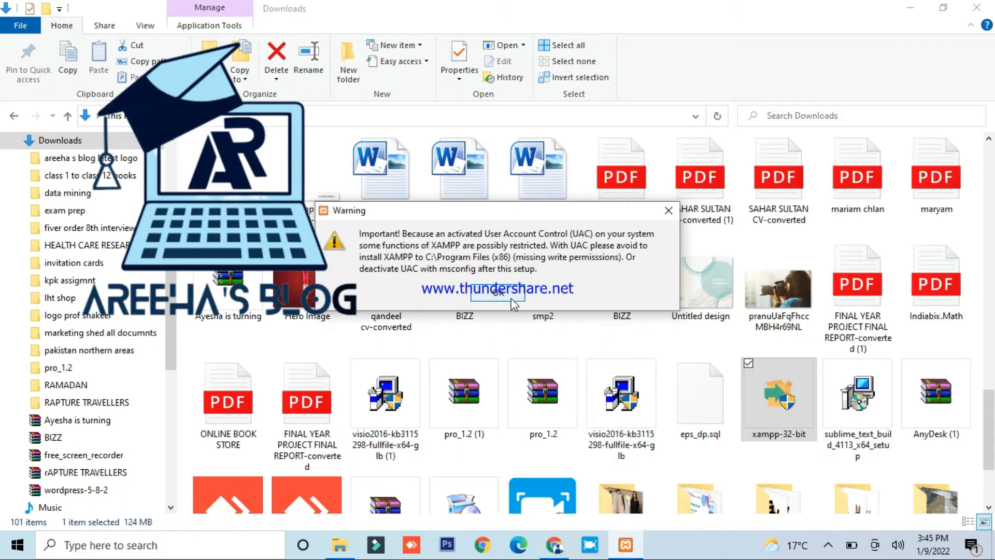
pyautogui.click(493, 293)
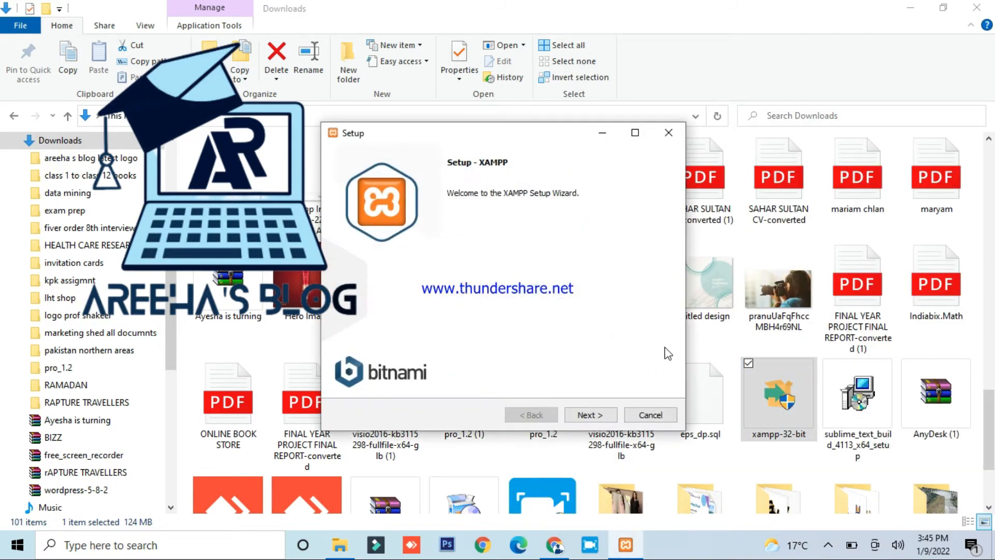
# - Start installing XAMPP to C:\xampp with all components selected and the Bitnami information option left on
pyautogui.click(590, 415)
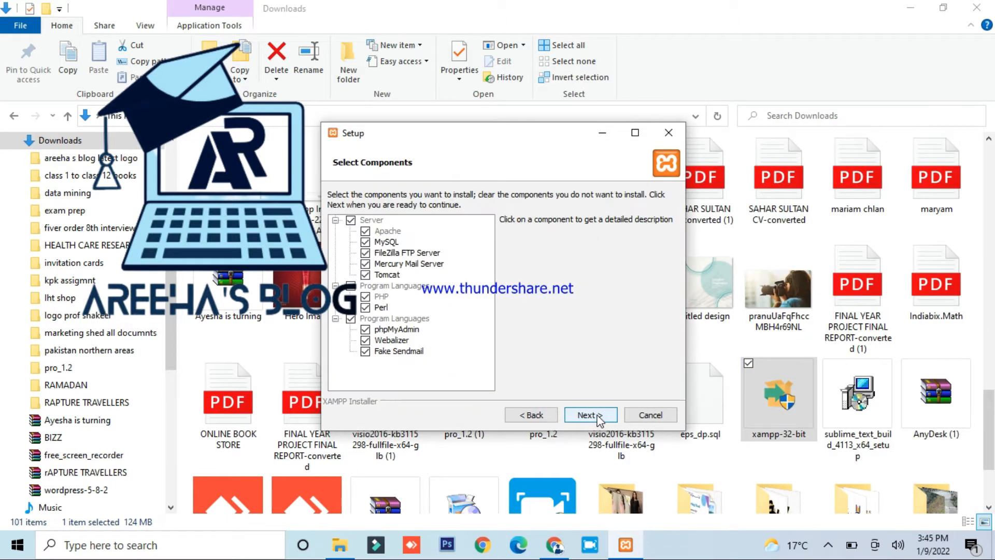
pyautogui.click(596, 416)
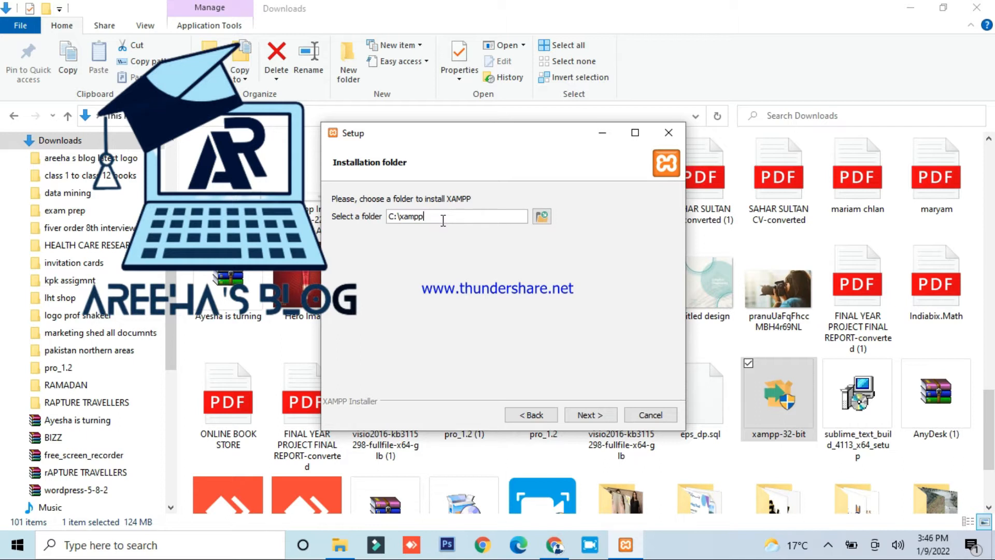
pyautogui.click(597, 417)
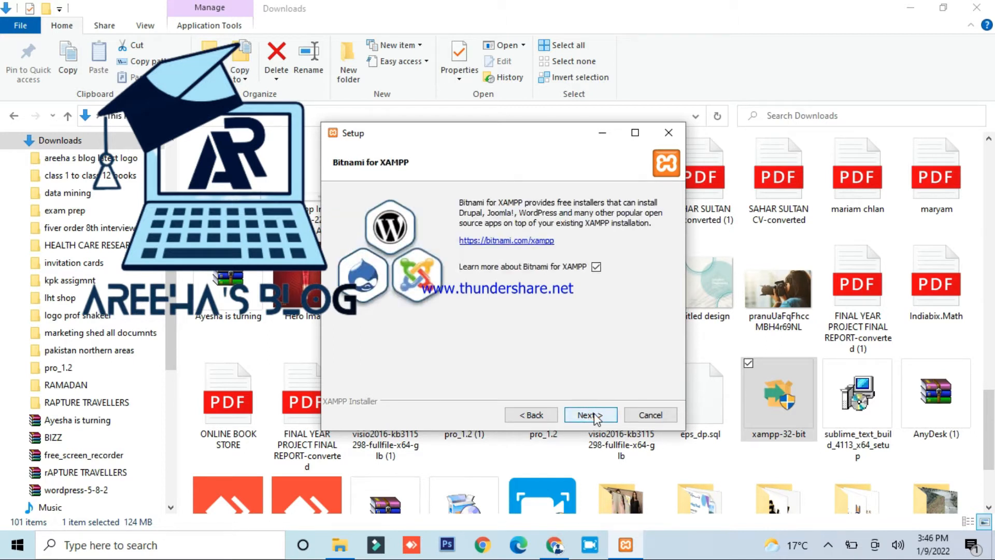
pyautogui.click(594, 414)
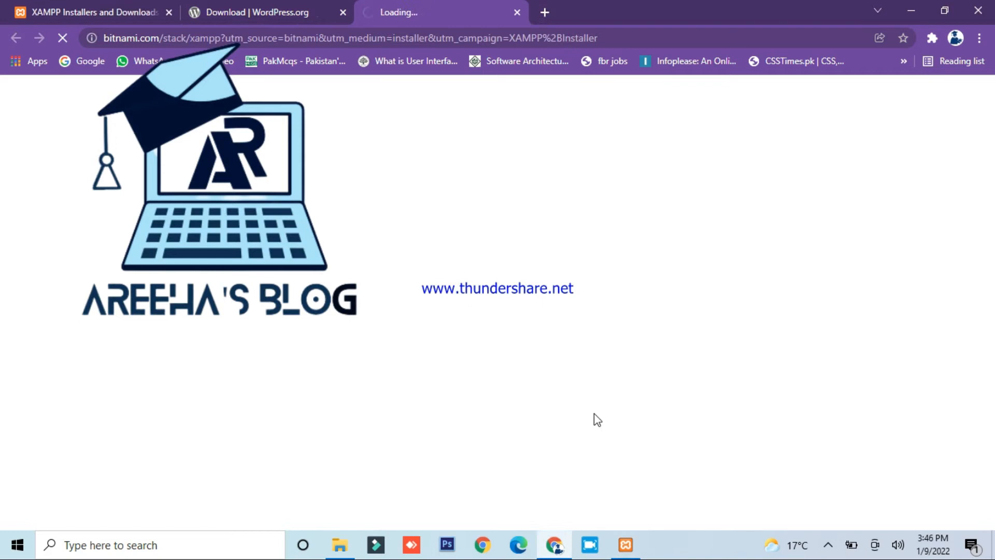
pyautogui.click(626, 544)
pyautogui.click(590, 415)
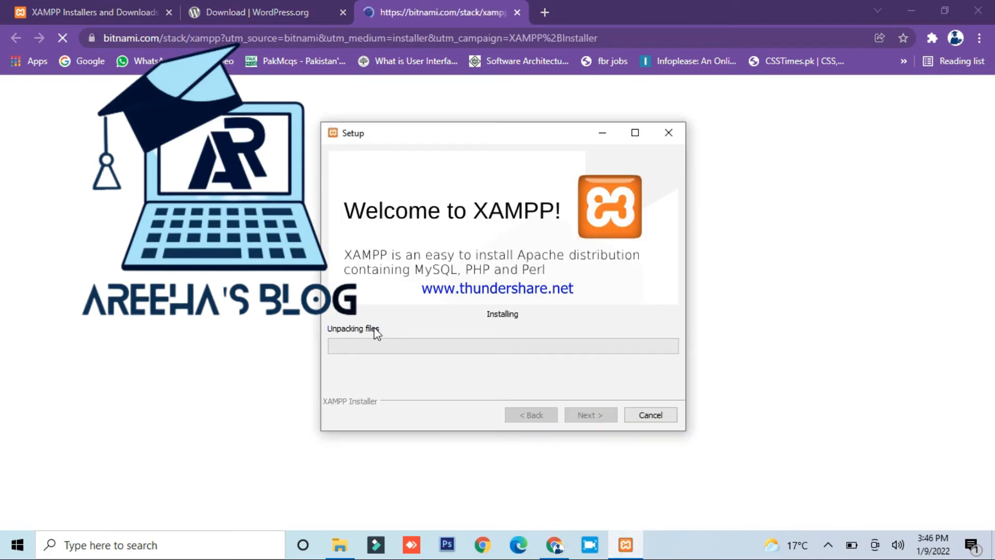
pyautogui.click(827, 545)
pyautogui.rightClick(799, 515)
pyautogui.click(835, 409)
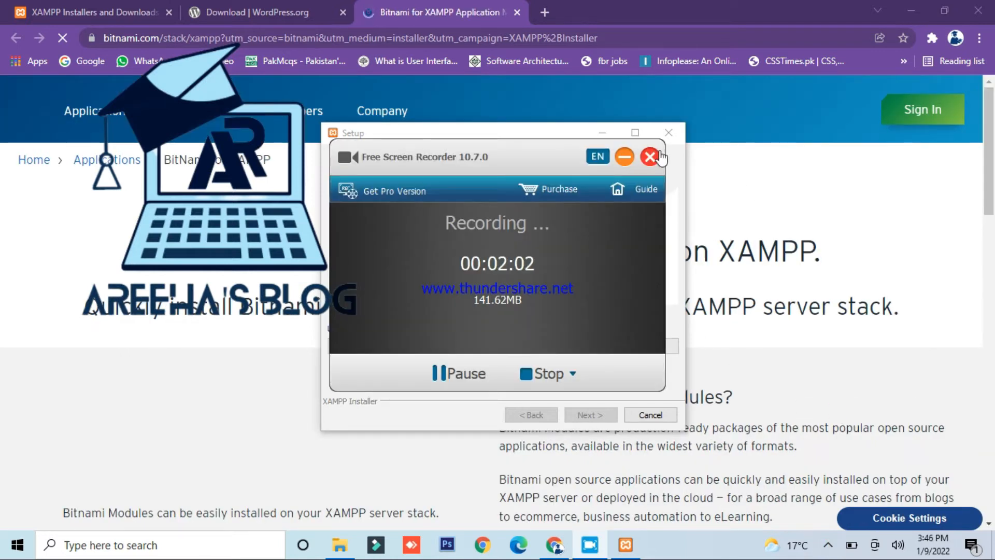
pyautogui.click(623, 156)
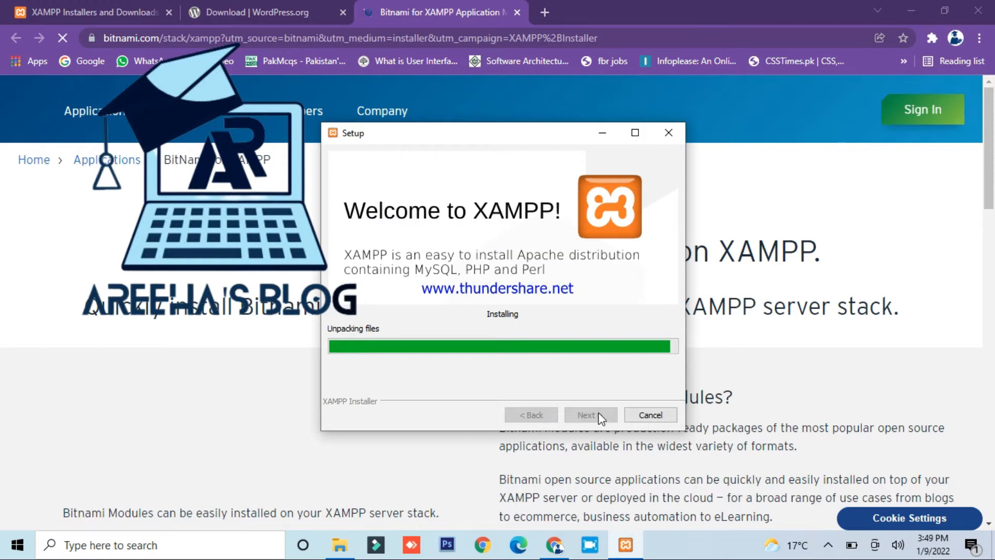
# - Finish the XAMPP setup with the Control Panel set to start, and save English as its language
pyautogui.moveTo(656, 550)
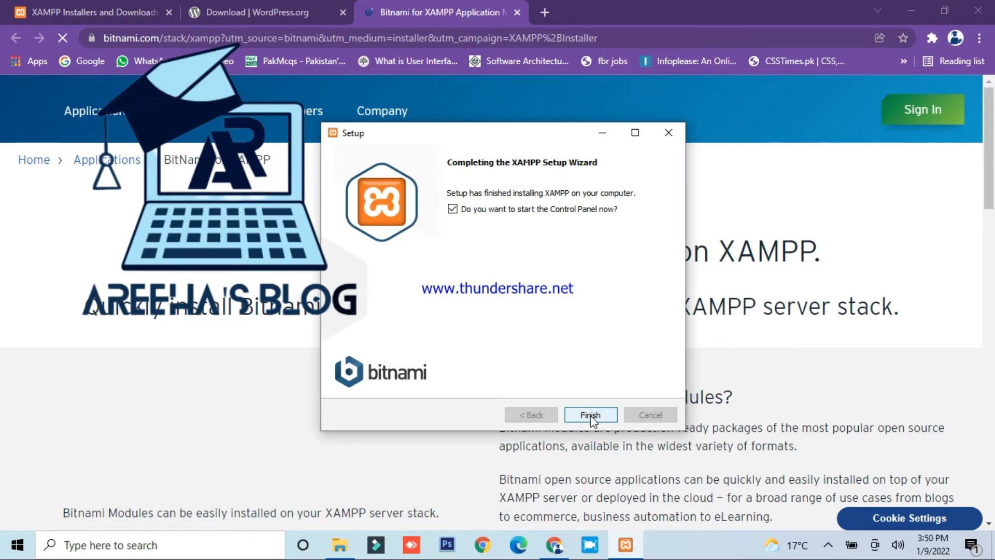
pyautogui.click(590, 416)
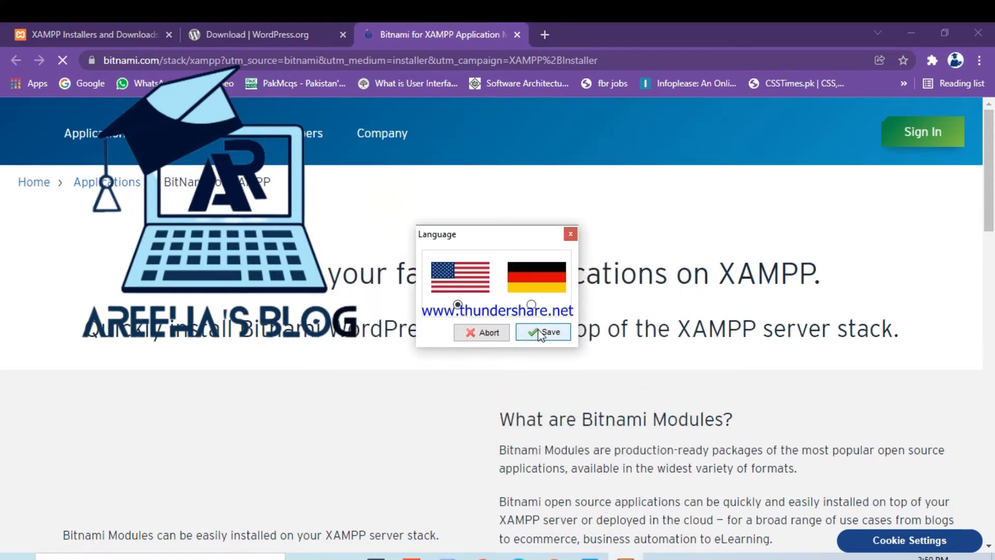
pyautogui.click(540, 309)
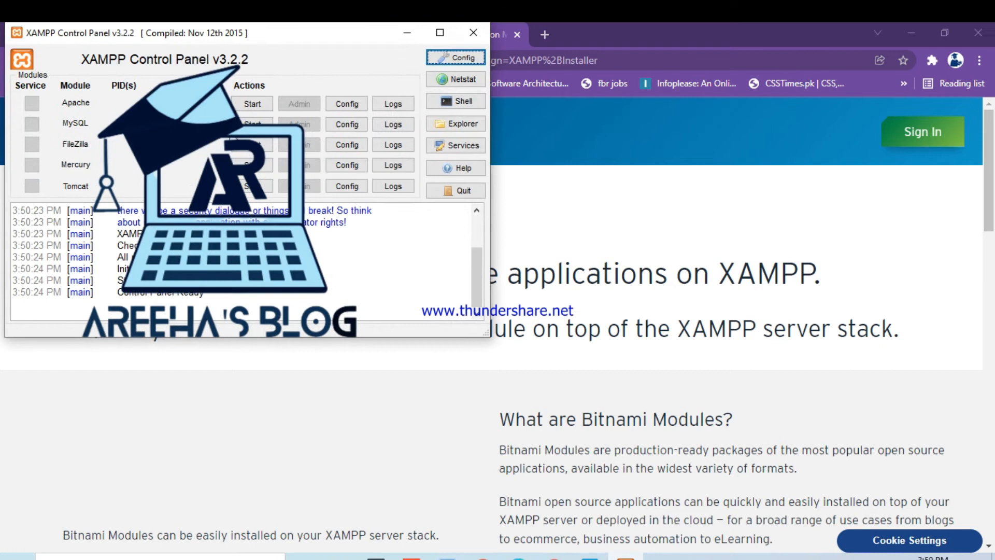
# - Minimise the XAMPP Control Panel, browser and Downloads windows and open Local Disk (C:) from This PC
pyautogui.click(408, 35)
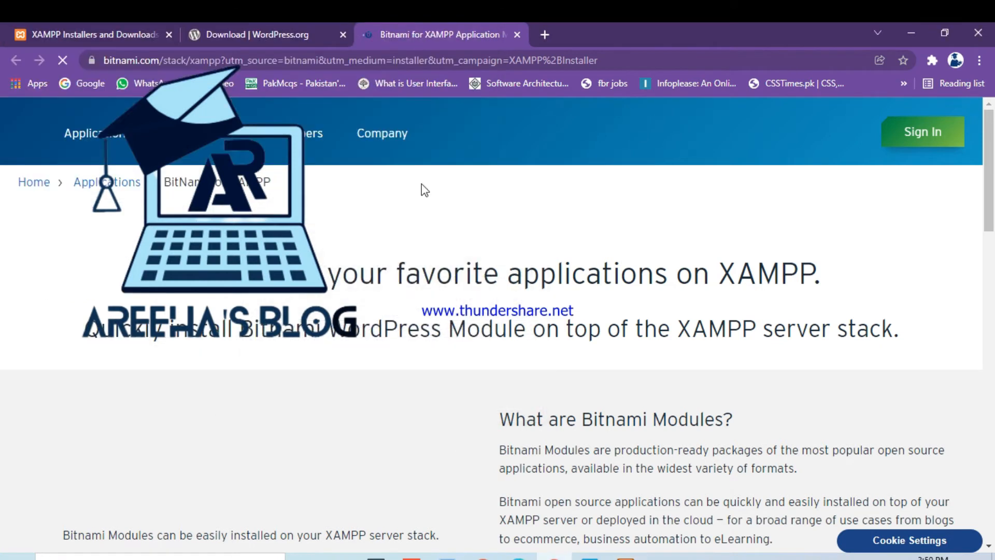
pyautogui.click(911, 34)
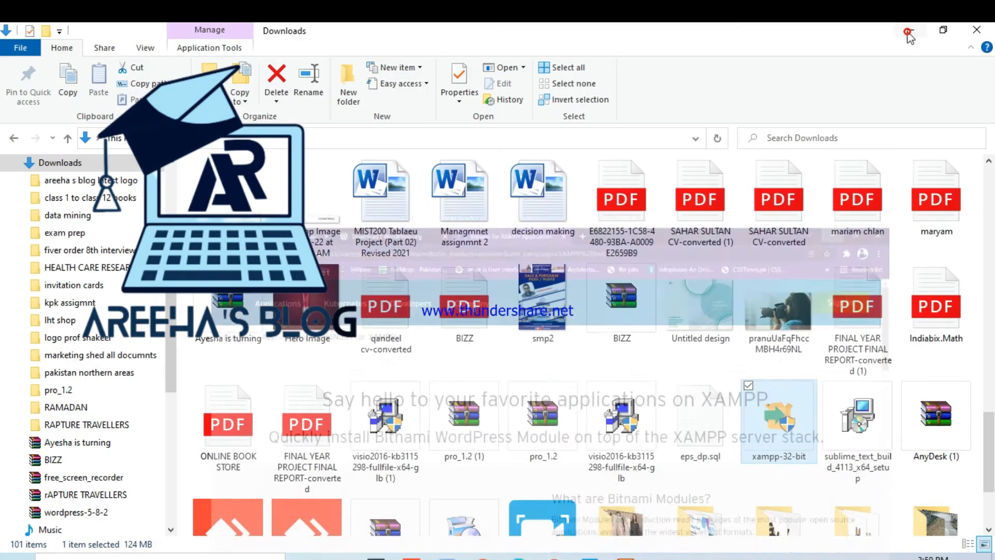
pyautogui.click(911, 34)
pyautogui.doubleClick(22, 58)
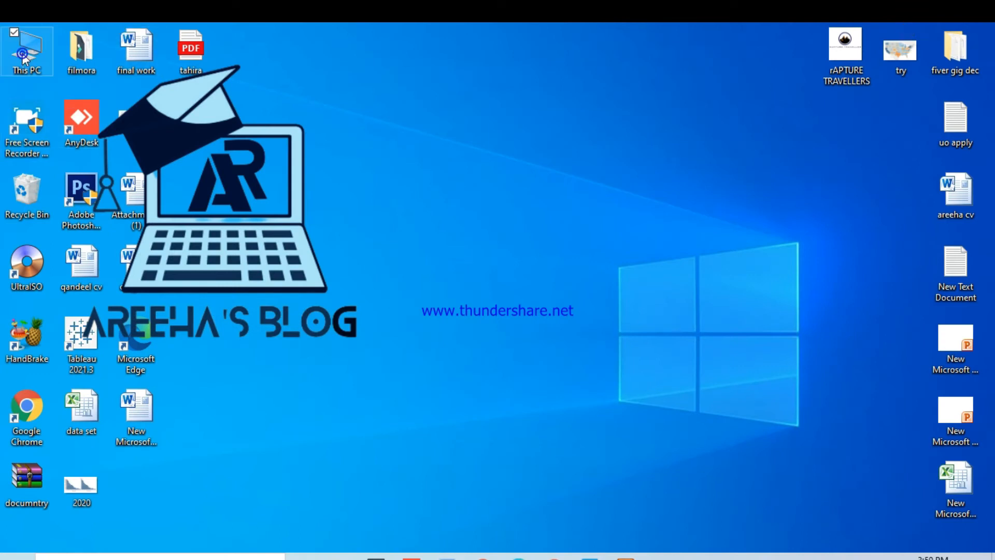
pyautogui.click(777, 37)
pyautogui.doubleClick(293, 297)
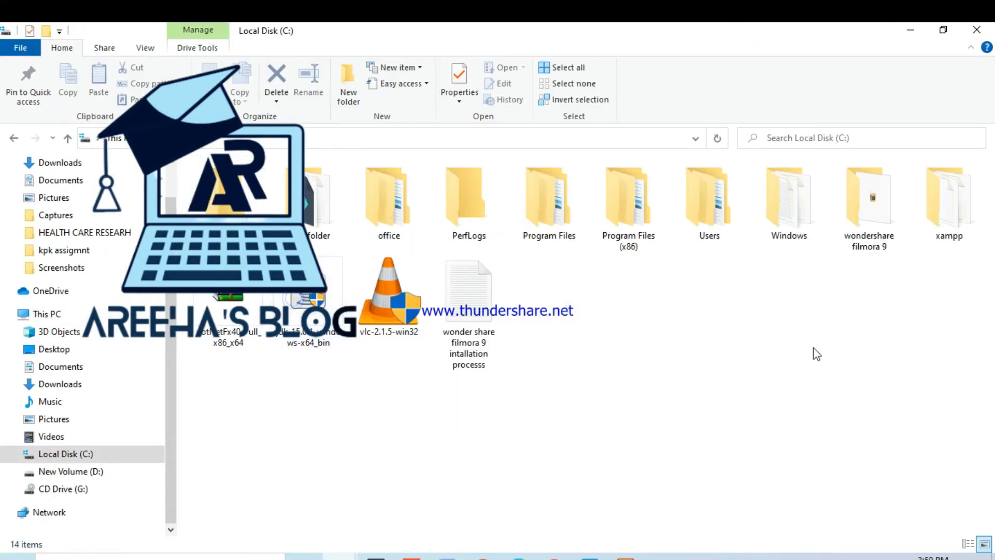
pyautogui.click(940, 196)
pyautogui.rightClick(940, 195)
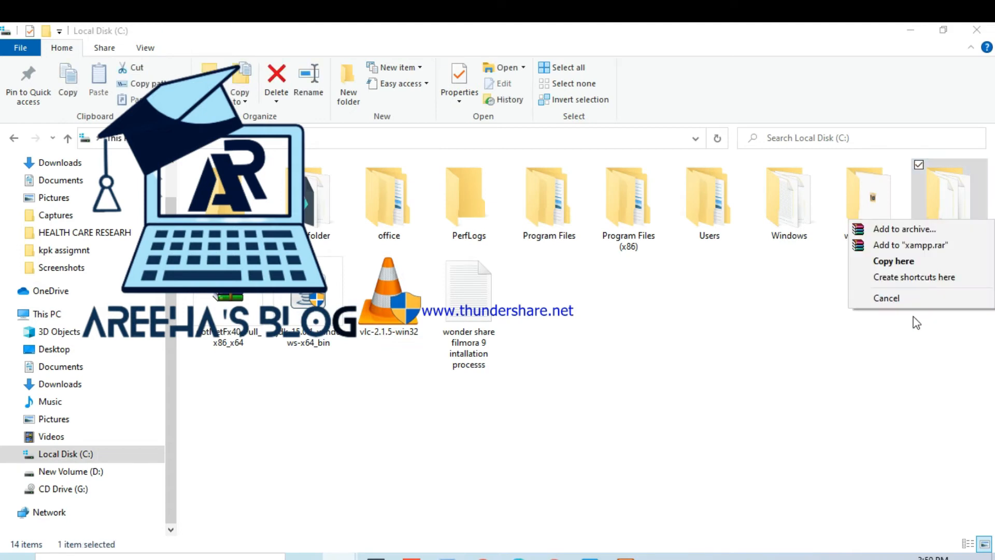
pyautogui.click(822, 394)
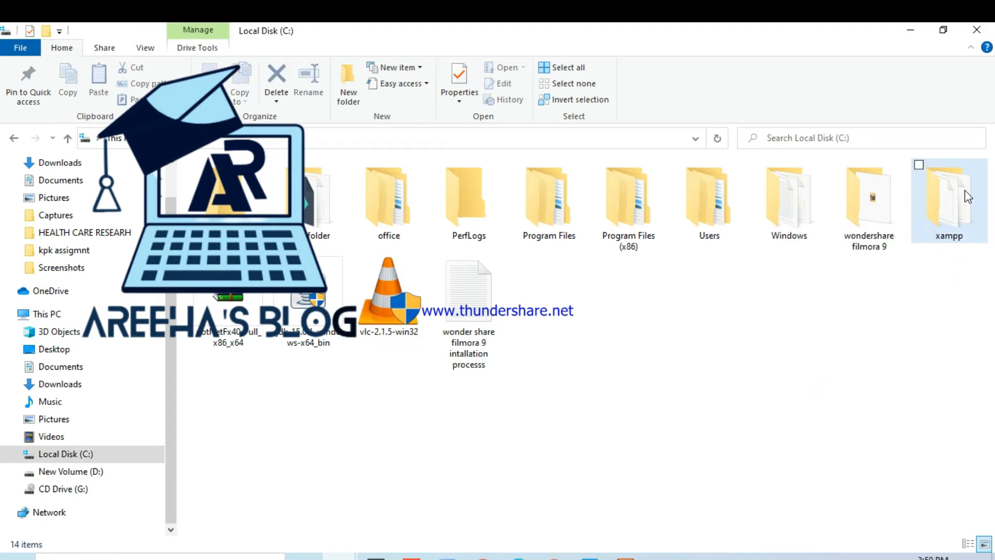
# - Switch to the Downloads folder and copy the wordpress-5-8-2 archive
pyautogui.click(339, 557)
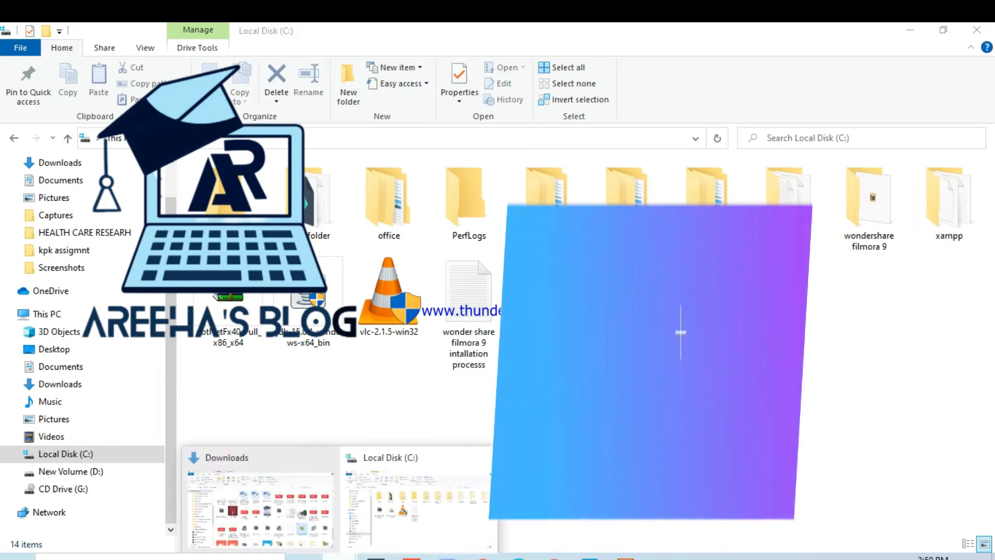
pyautogui.click(239, 456)
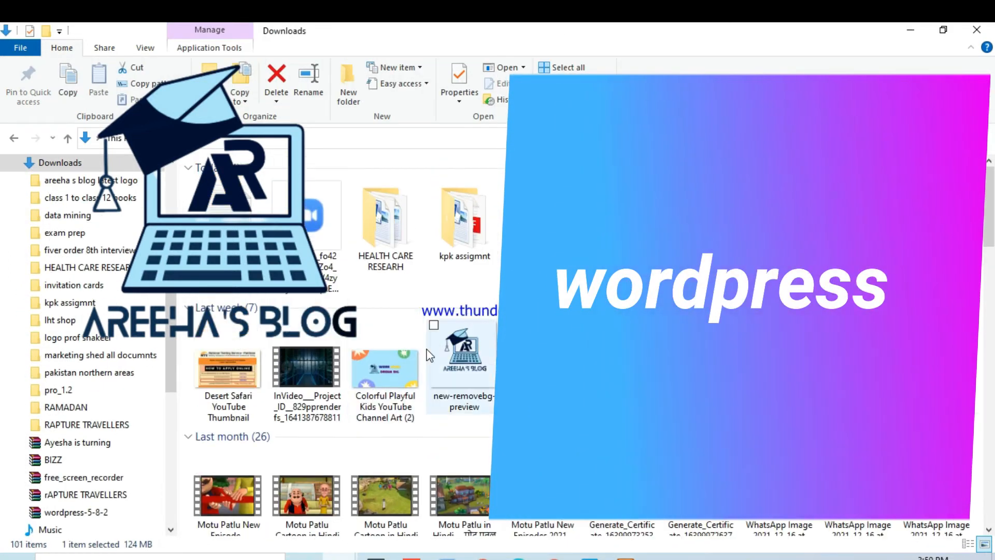
pyautogui.scroll(-15, 430, 355)
pyautogui.scroll(15, 429, 356)
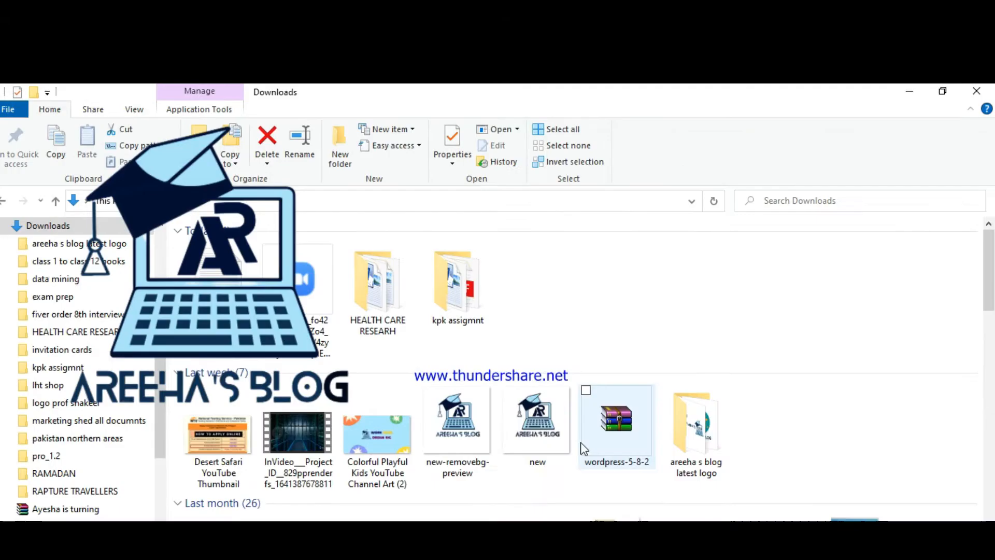
pyautogui.rightClick(393, 157)
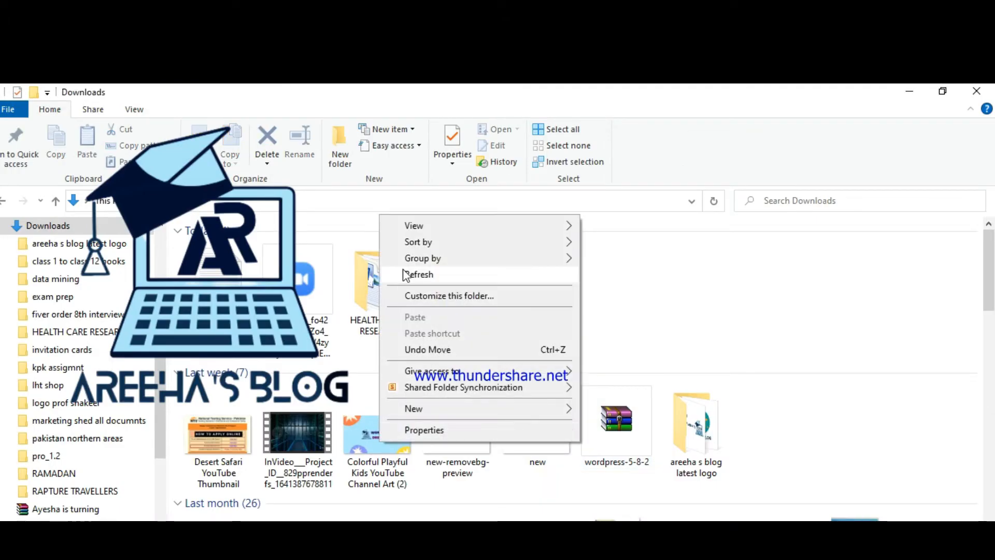
pyautogui.click(616, 420)
pyautogui.rightClick(617, 417)
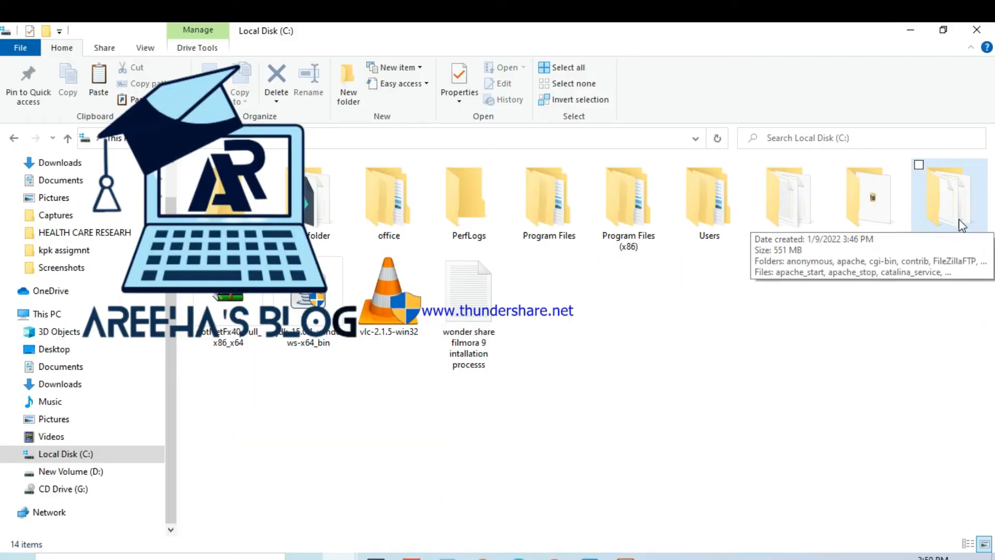
# - Create a folder named ar-wordpress inside the htdocs folder of C:\xampp
pyautogui.doubleClick(959, 220)
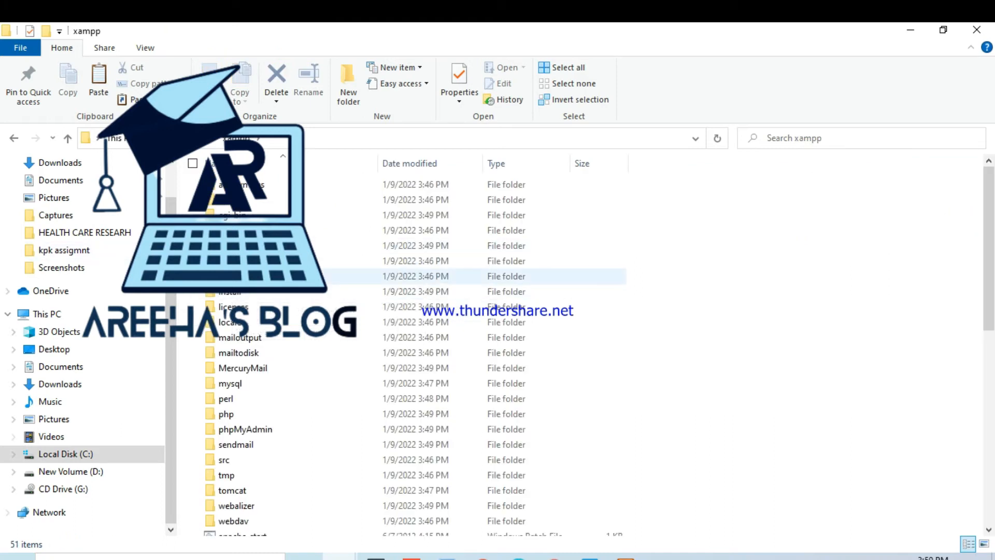
pyautogui.doubleClick(238, 261)
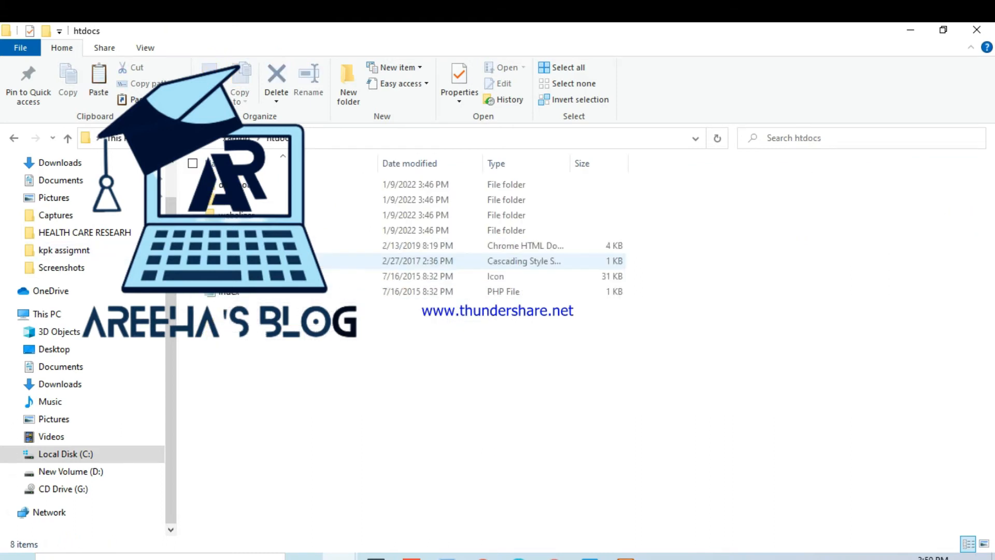
pyautogui.rightClick(278, 363)
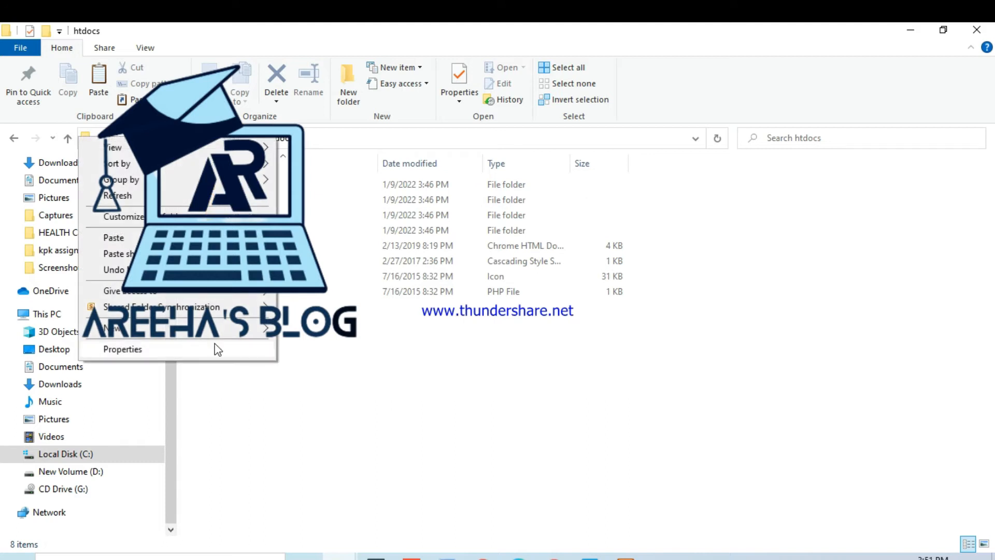
pyautogui.moveTo(249, 328)
pyautogui.click(303, 337)
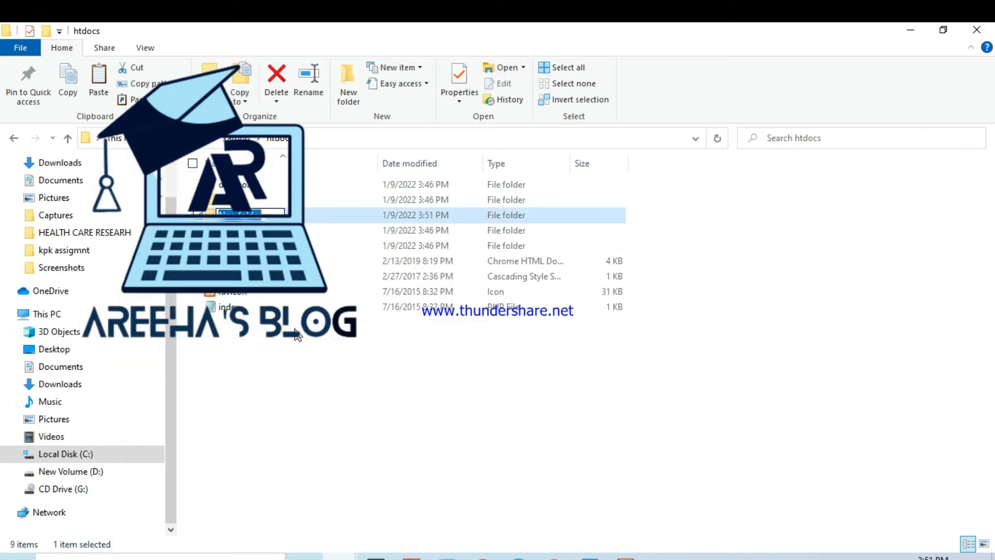
pyautogui.press('BackSpace')
pyautogui.write('aa wordpress')
pyautogui.press('Return')
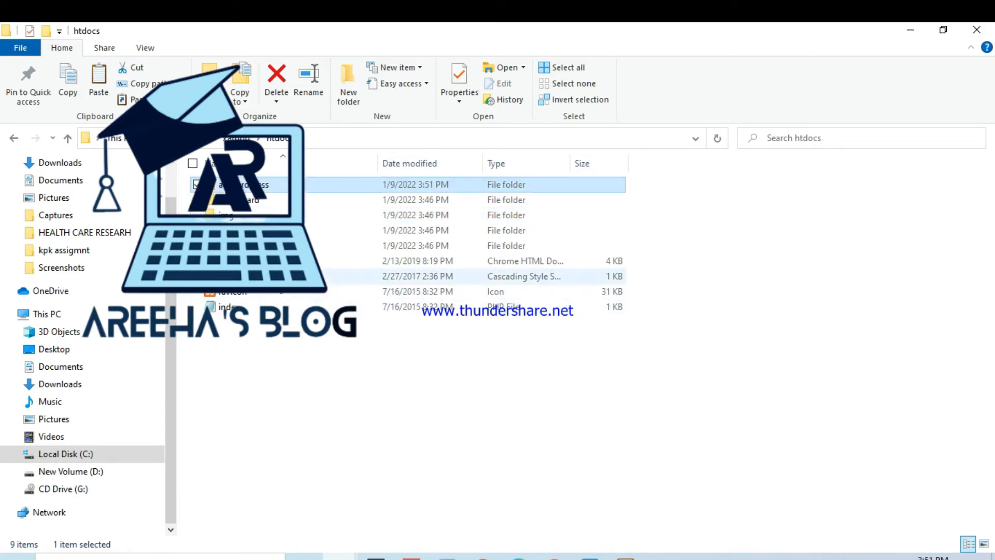
# - Paste the wordpress-5-8-2 archive into the ar-wordpress folder and extract it there
pyautogui.doubleClick(277, 188)
pyautogui.rightClick(306, 219)
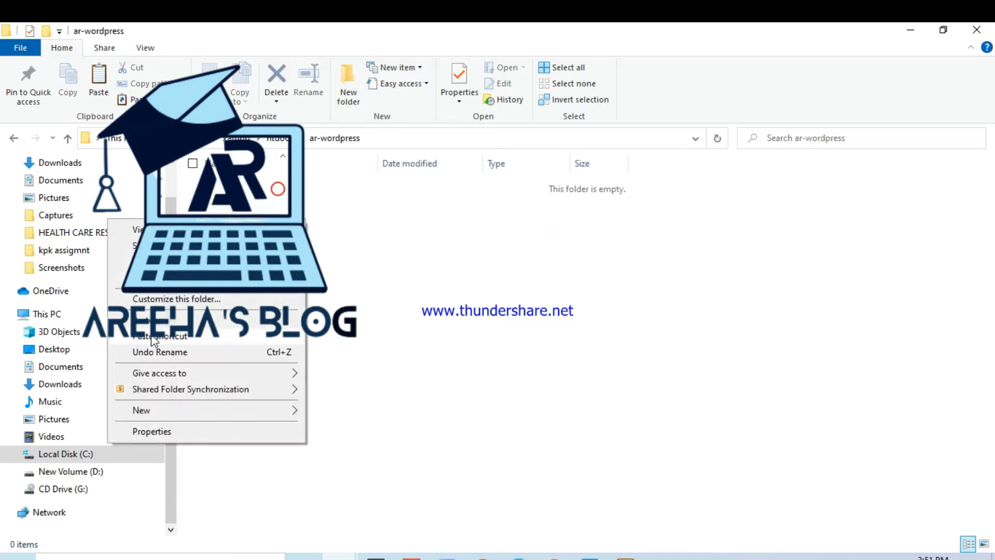
pyautogui.click(159, 318)
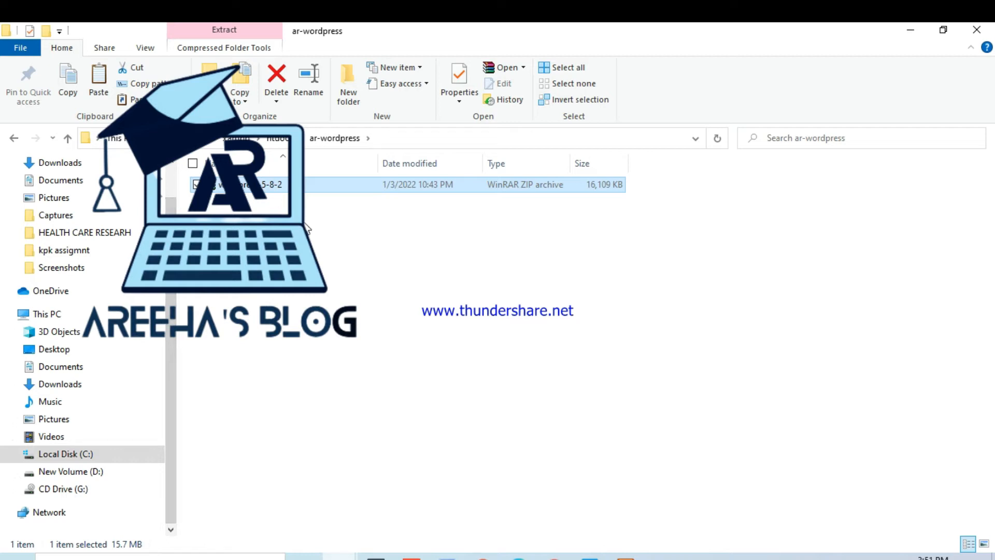
pyautogui.rightClick(297, 187)
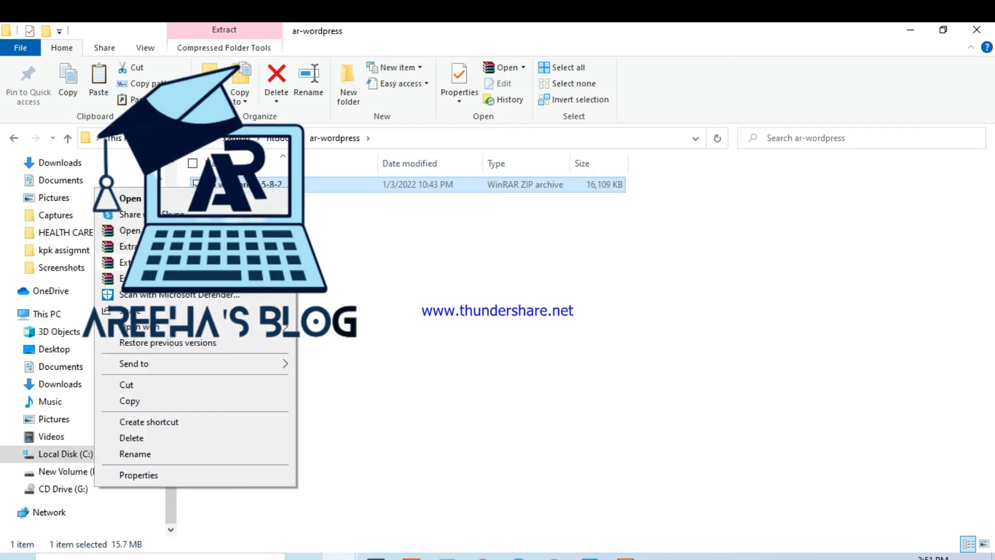
pyautogui.click(129, 263)
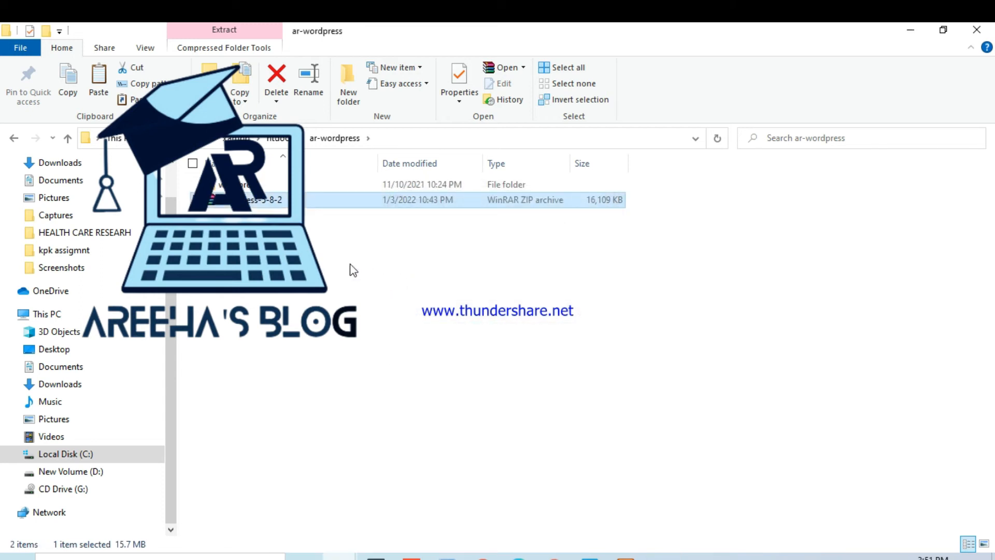
# - Check the files in the extracted wordpress folder and delete the wordpress-5-8-2 archive from ar-wordpress
pyautogui.doubleClick(273, 188)
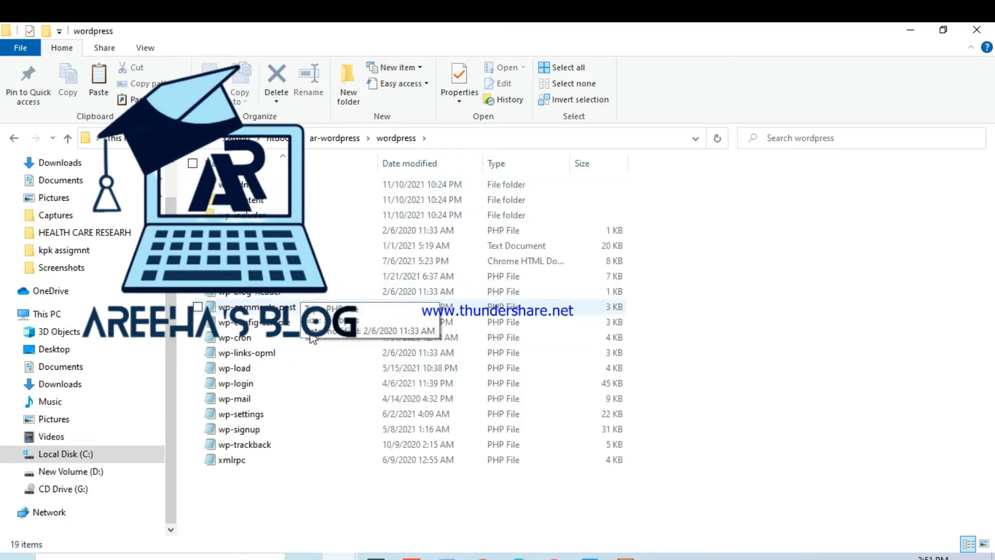
pyautogui.click(14, 138)
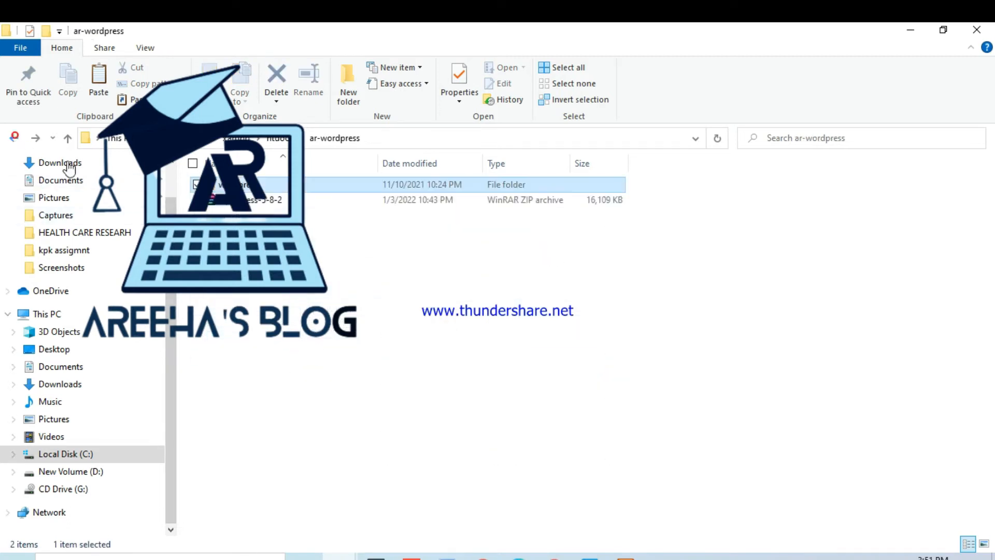
pyautogui.click(259, 200)
pyautogui.press('Delete')
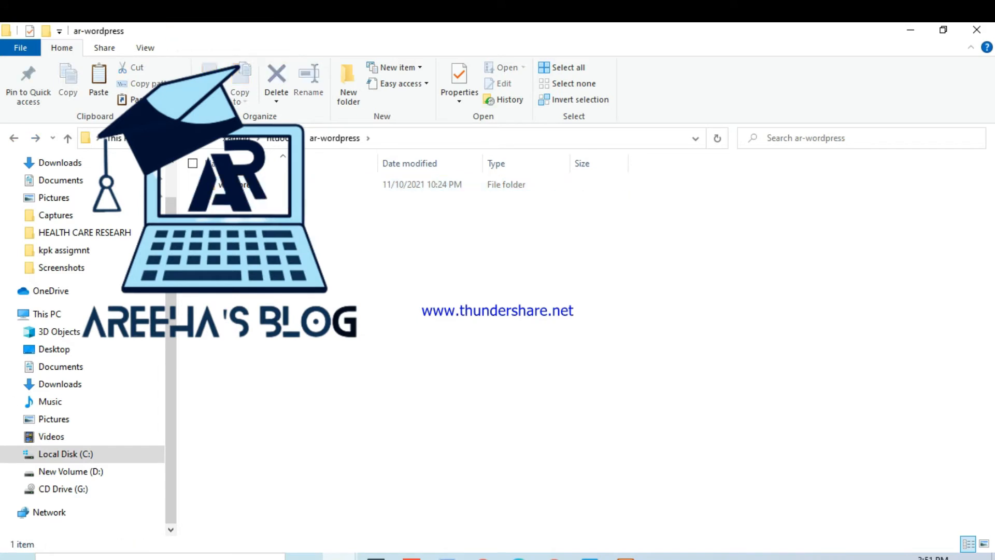
pyautogui.doubleClick(272, 188)
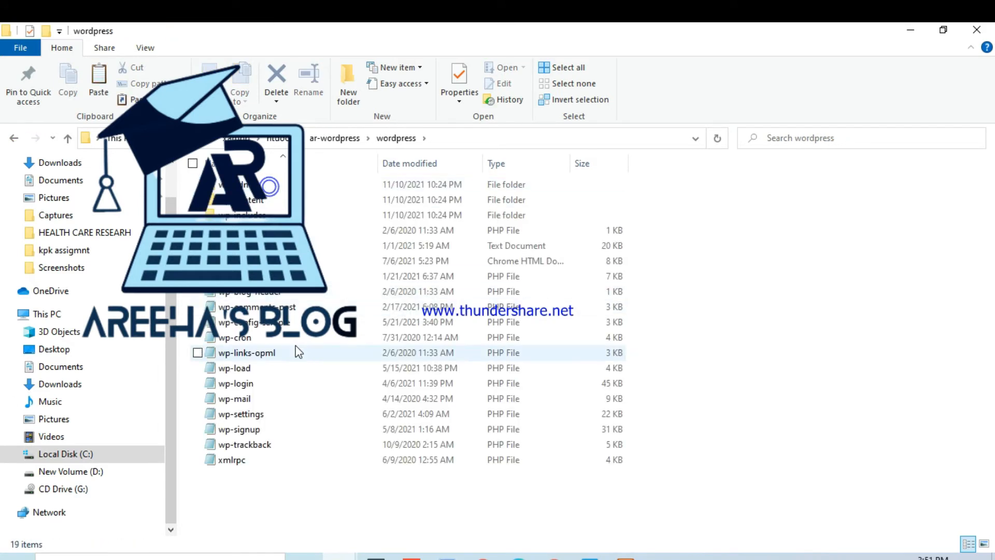
pyautogui.click(18, 138)
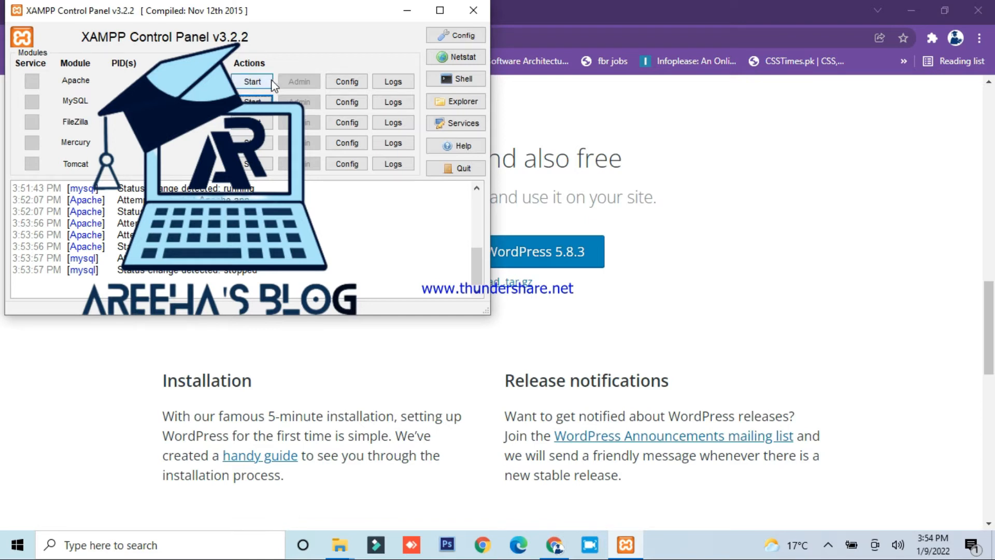
# - Start the Apache and MySQL modules in the XAMPP Control Panel and open MySQL's phpMyAdmin page
pyautogui.click(249, 84)
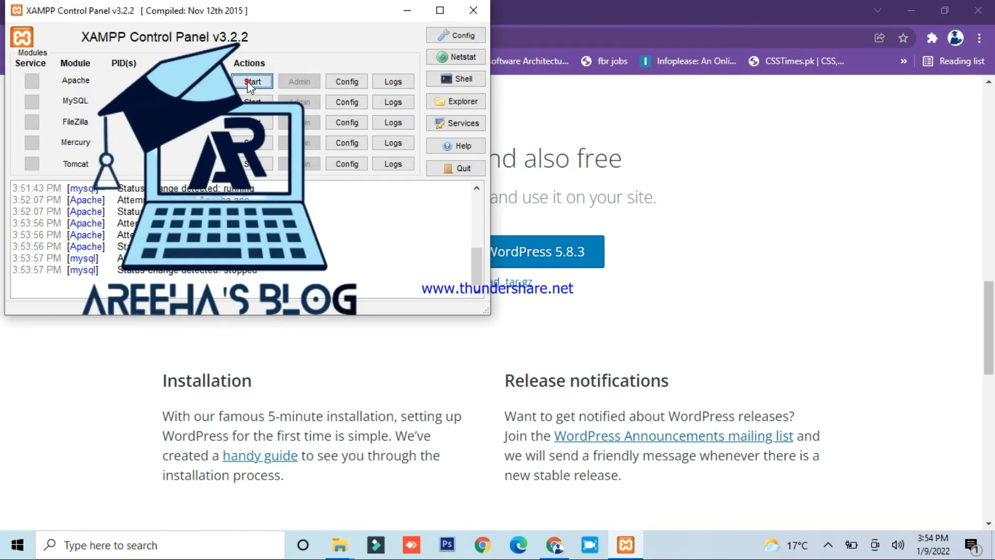
pyautogui.click(259, 101)
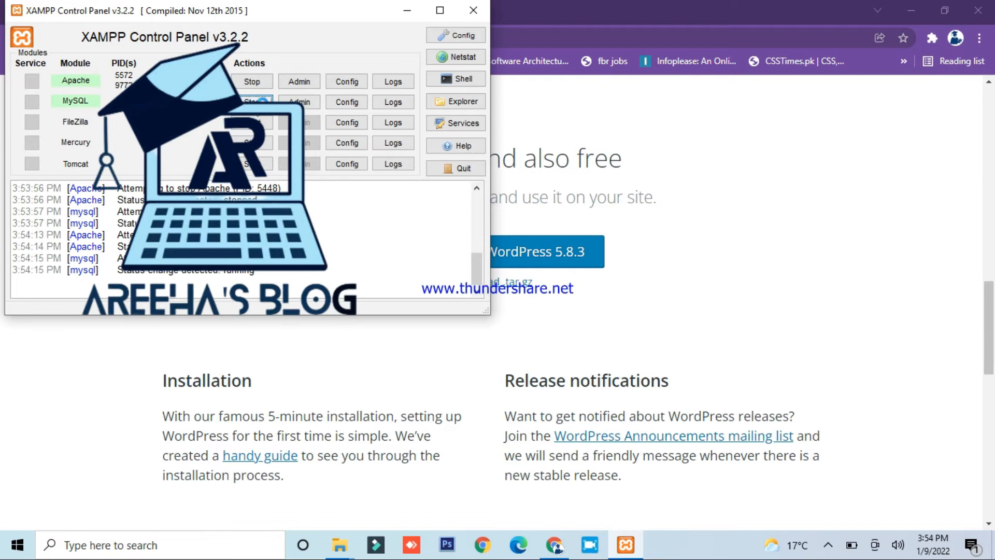
pyautogui.click(303, 101)
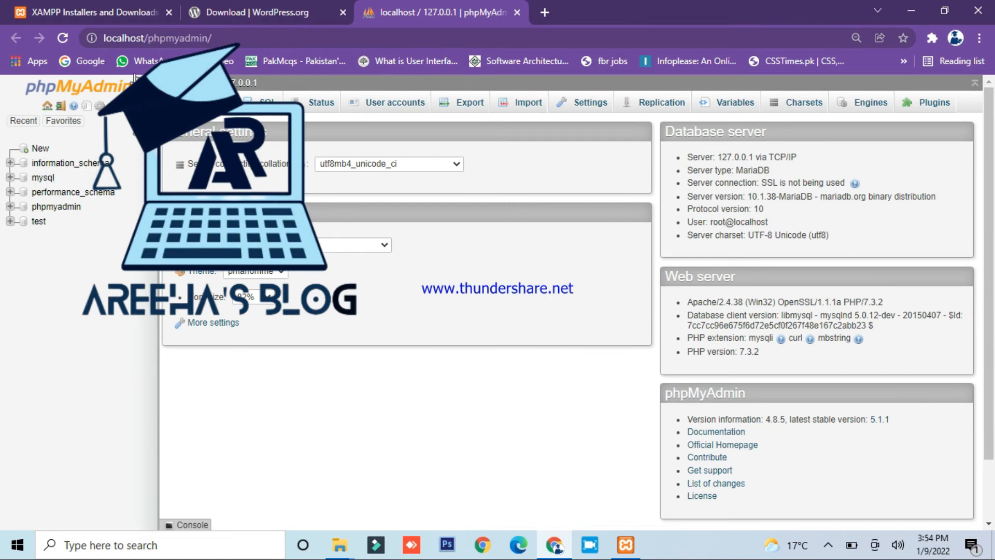
pyautogui.click(167, 37)
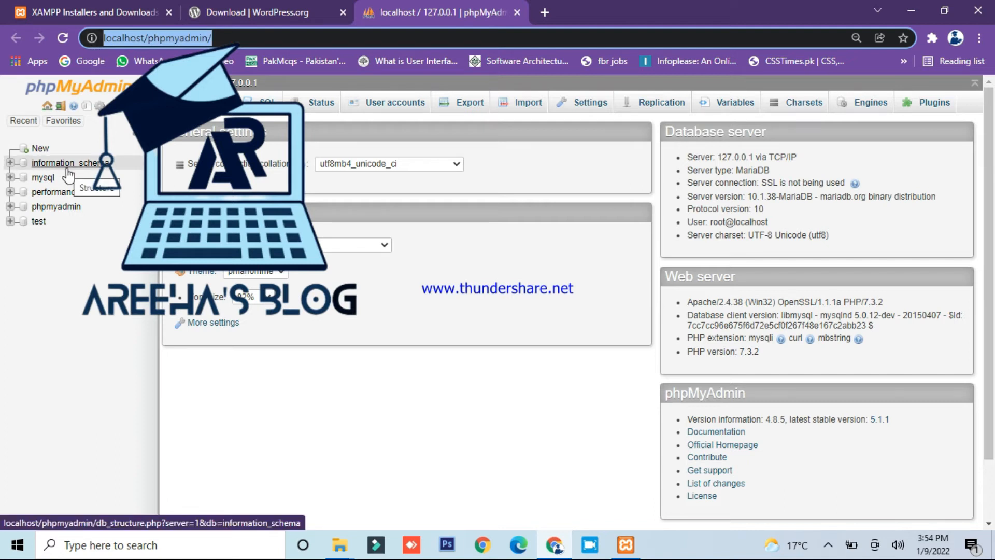
# - Create a new database named my-database in phpMyAdmin
pyautogui.click(41, 150)
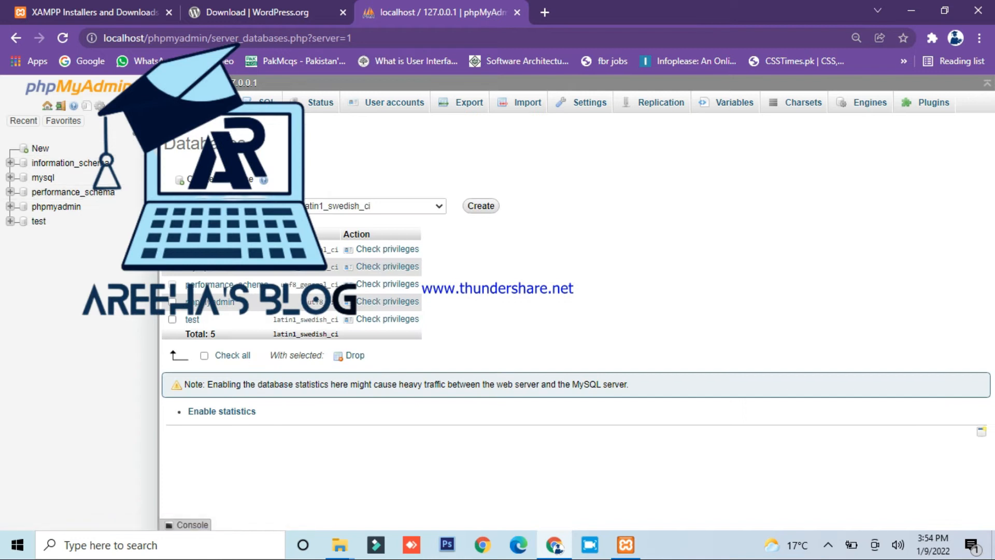
pyautogui.click(236, 206)
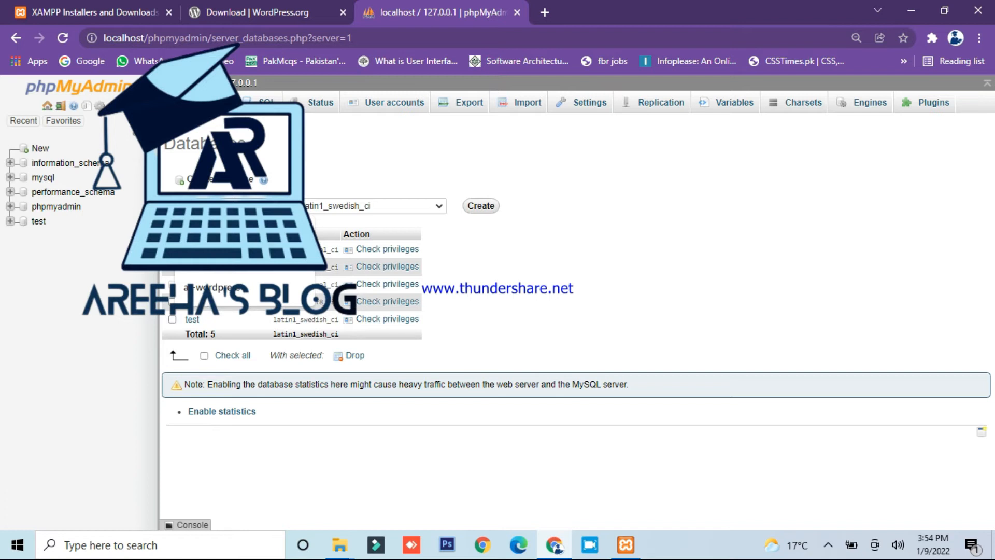
pyautogui.write('a')
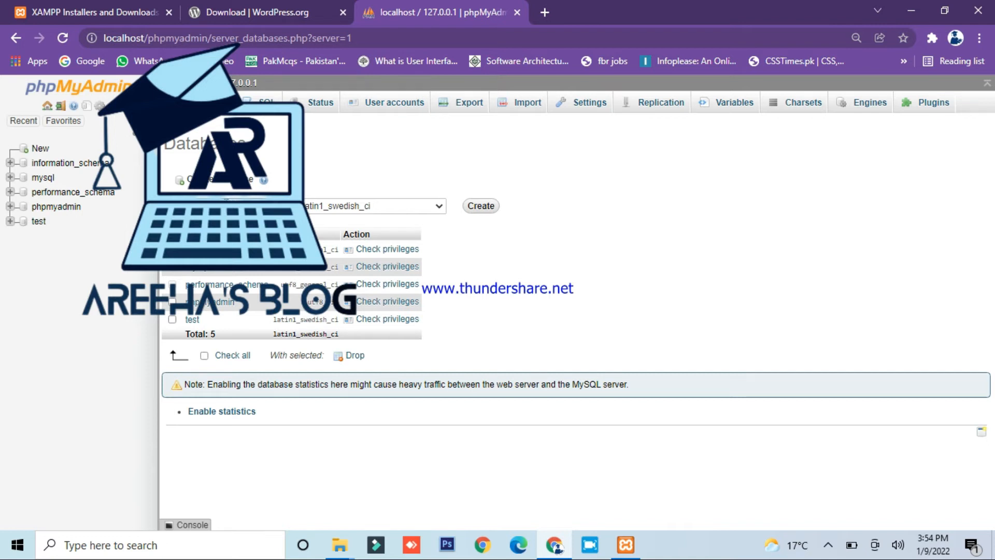
pyautogui.click(491, 206)
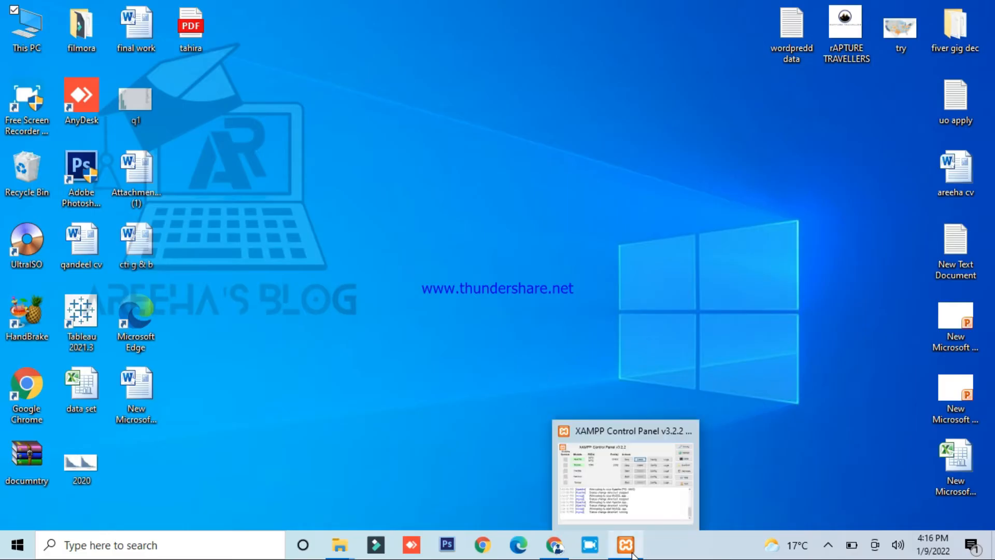
# - Check the module status in the XAMPP Control Panel, minimise it and bring up the phpMyAdmin window in Chrome
pyautogui.click(632, 553)
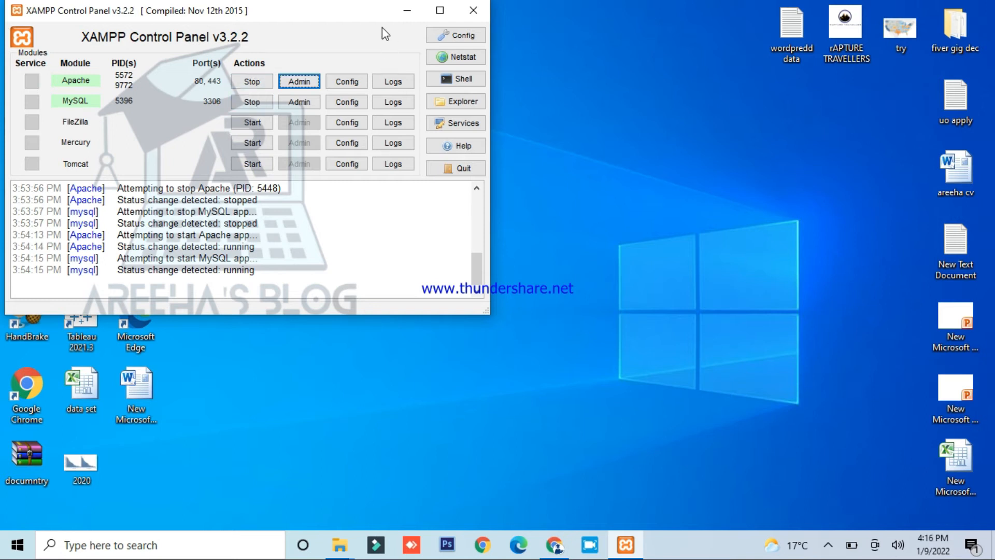
pyautogui.click(404, 14)
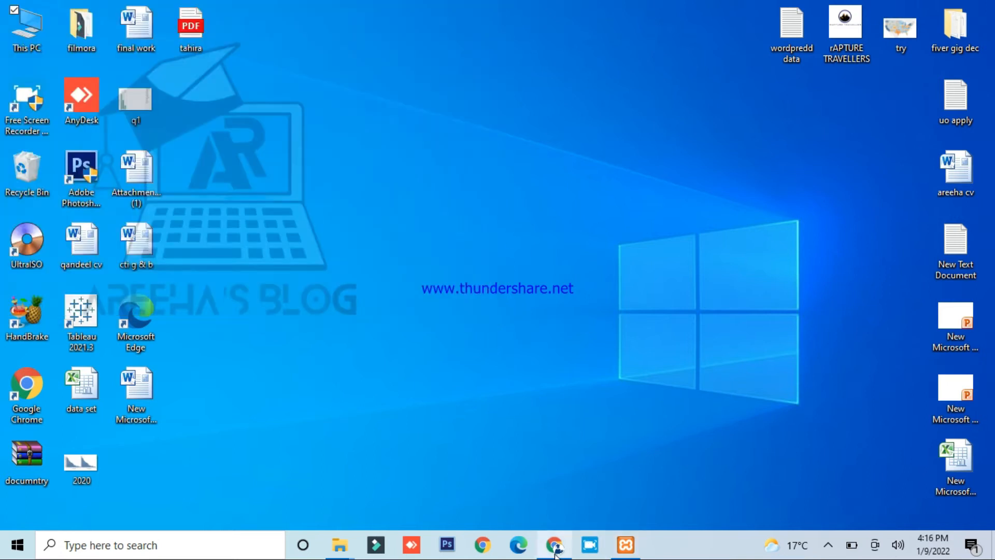
pyautogui.moveTo(545, 554)
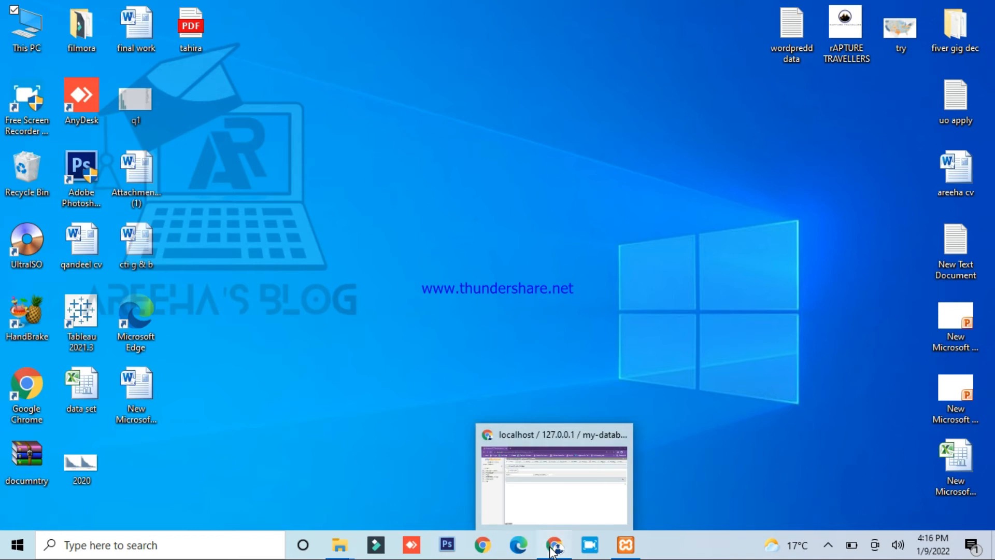
pyautogui.click(606, 466)
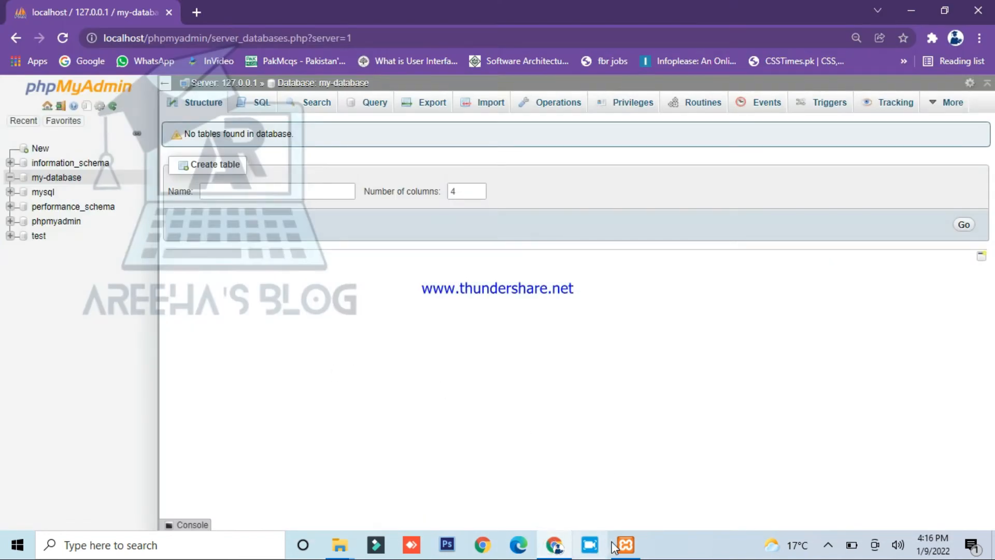
# - Open the localhost/dashboard page through Apache's admin link and close the empty new browser tab
pyautogui.click(197, 12)
pyautogui.click(621, 552)
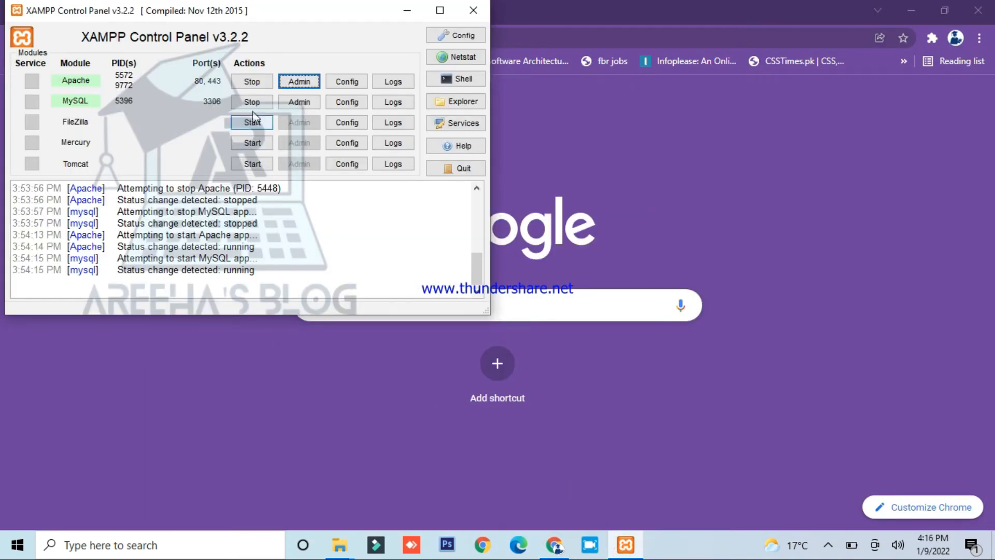
pyautogui.click(284, 82)
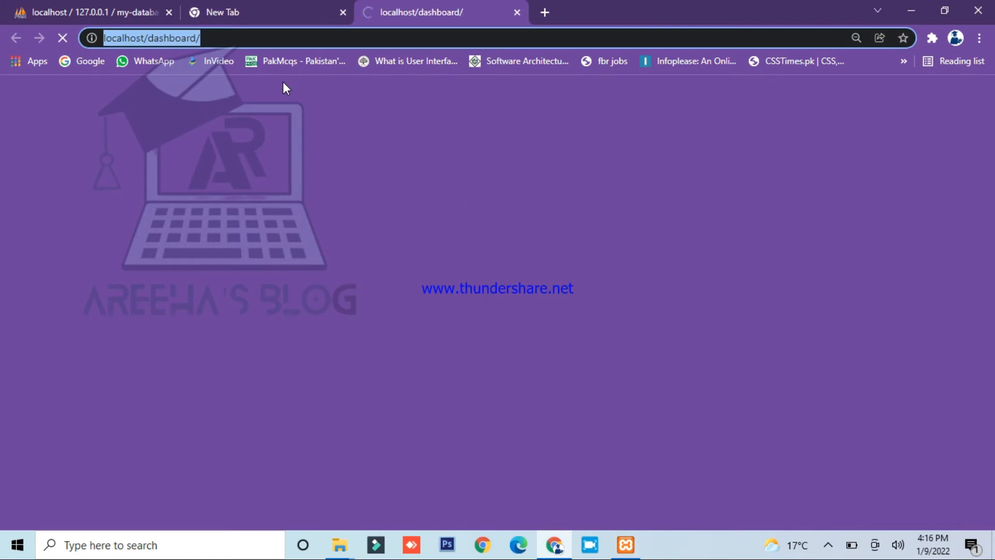
pyautogui.click(342, 12)
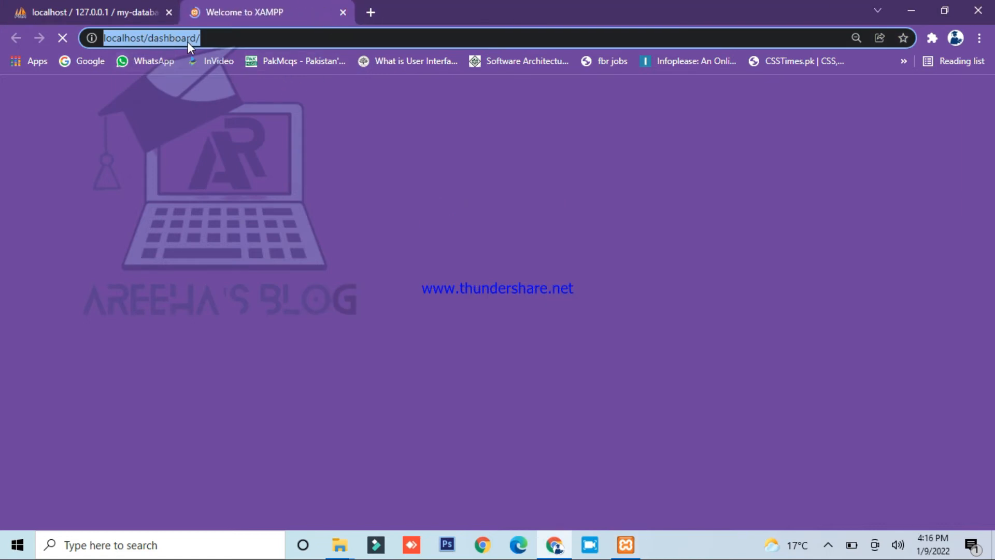
# - Check the ar-wordpress folder in the htdocs File Explorer window and the module status in the XAMPP Control Panel
pyautogui.click(339, 545)
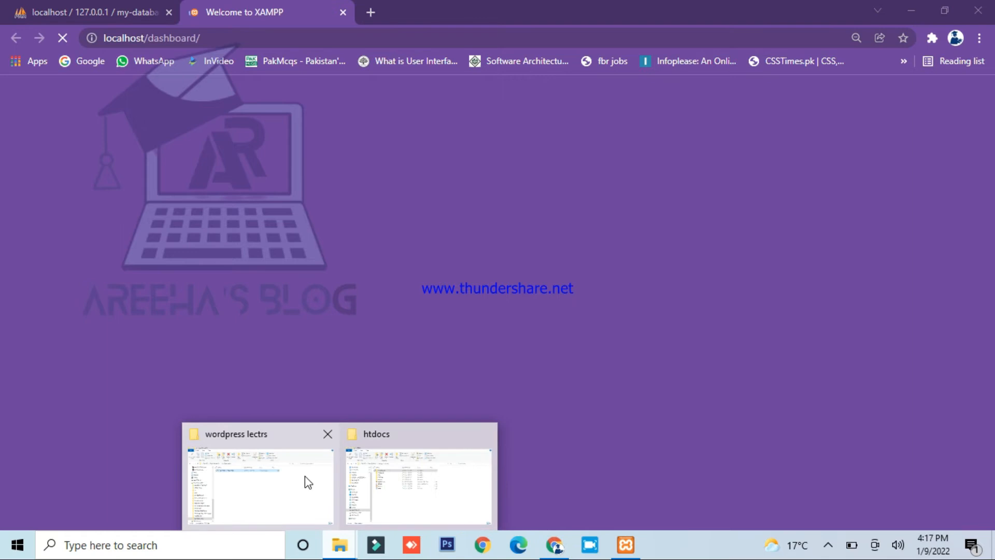
pyautogui.click(298, 481)
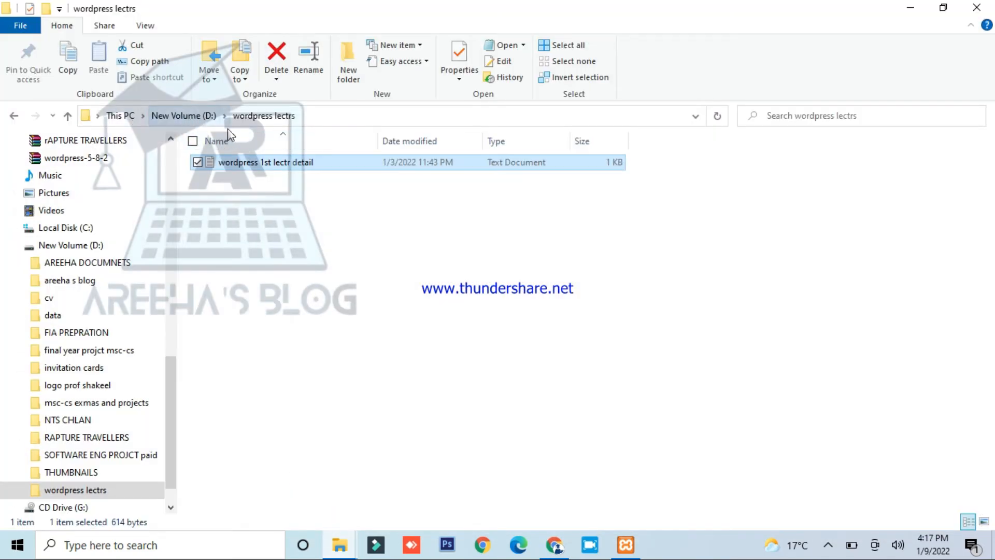
pyautogui.click(340, 539)
pyautogui.click(428, 499)
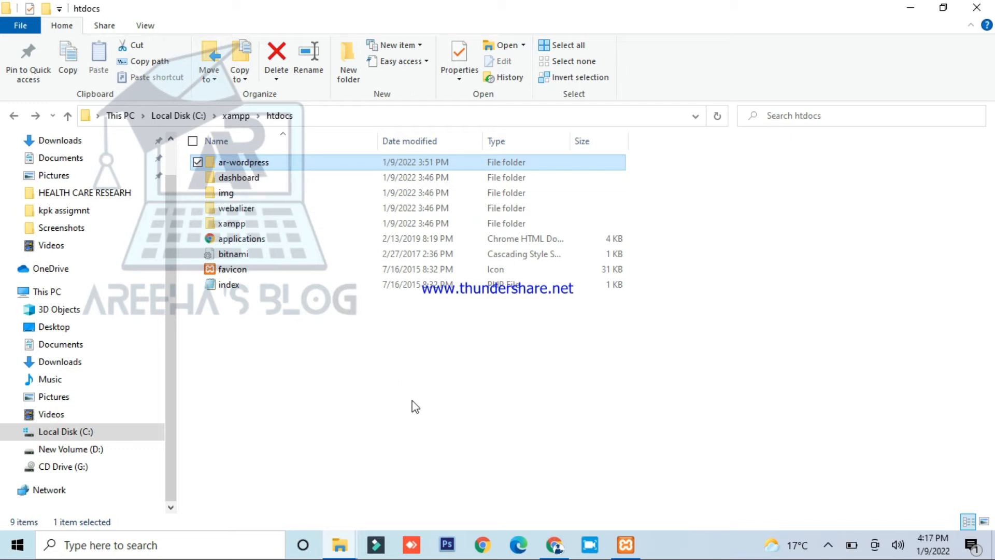
pyautogui.click(626, 545)
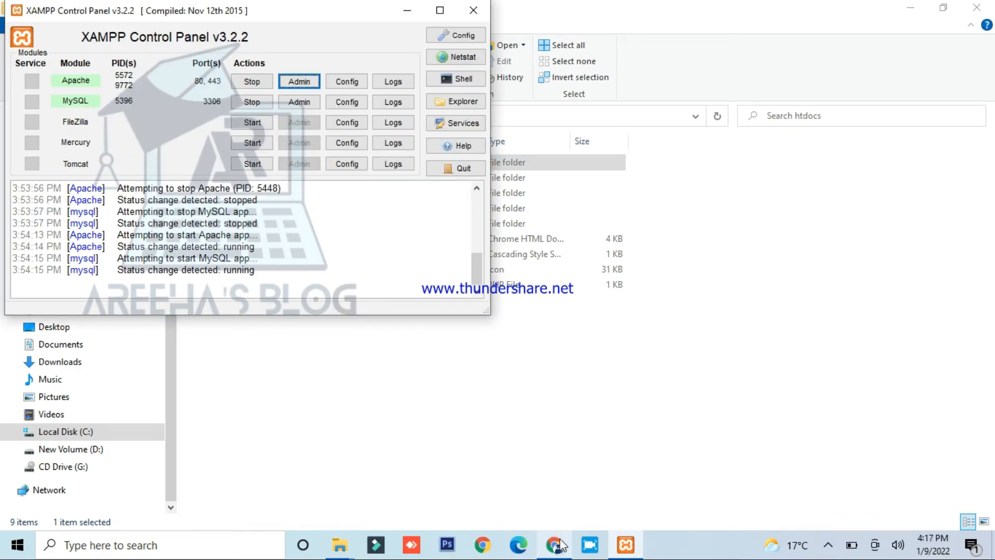
# - Load localhost/ar-wordpress in Chrome, checking the address against the ar-wordpress folder name in htdocs
pyautogui.click(560, 540)
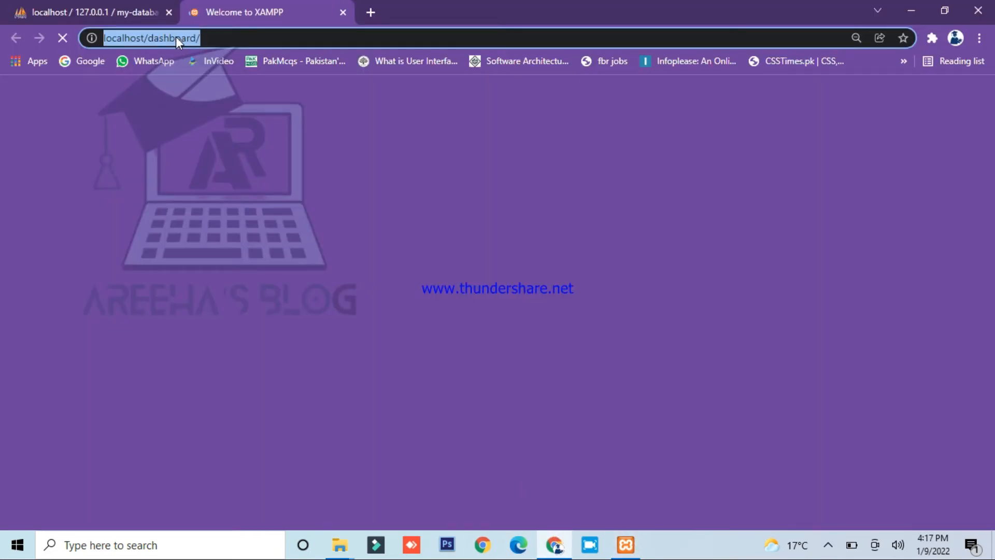
pyautogui.write('localhost/ar-wordpress')
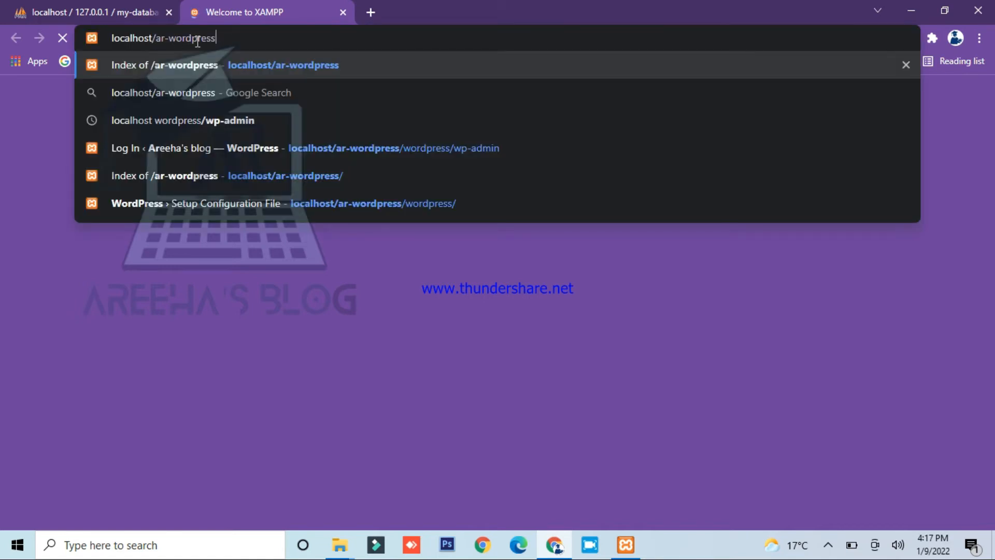
pyautogui.click(339, 544)
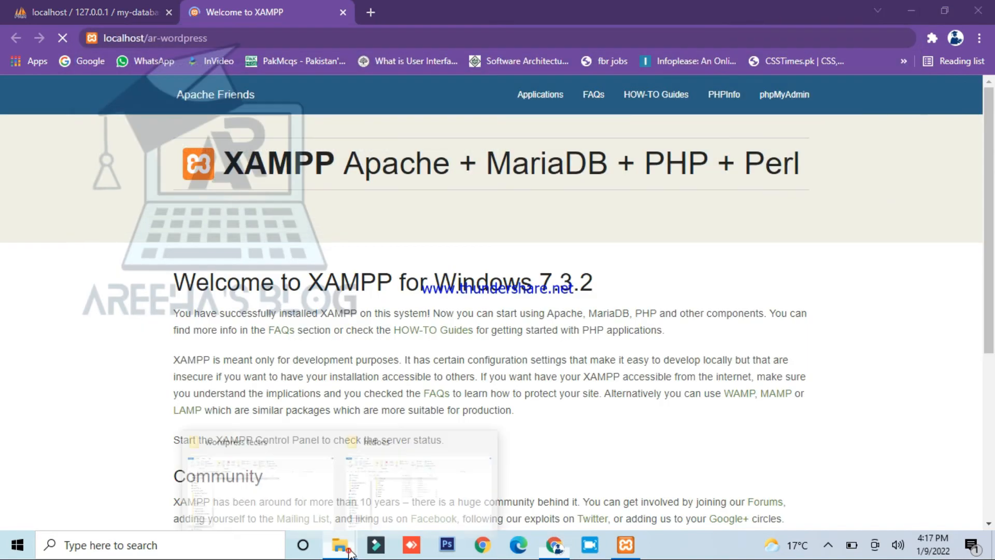
pyautogui.click(399, 486)
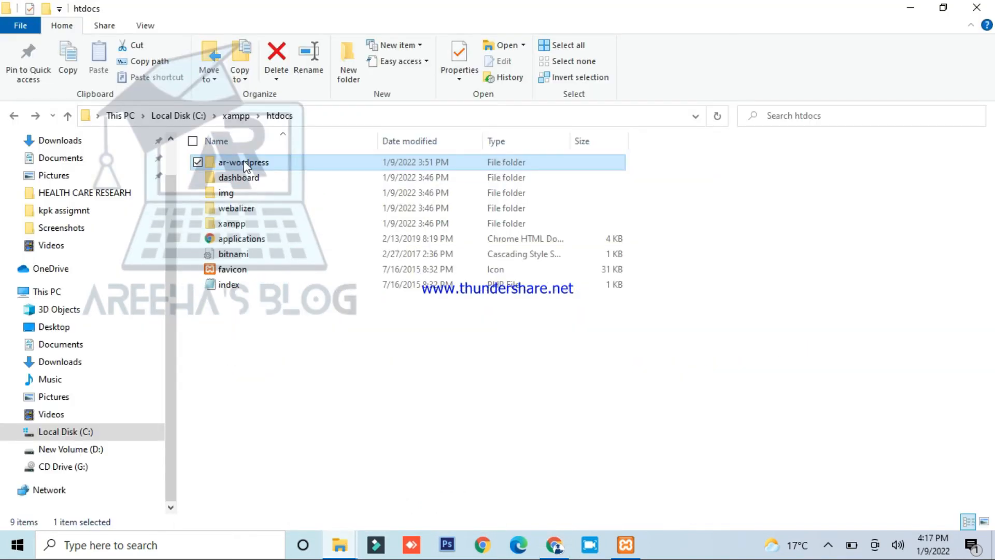
pyautogui.click(555, 550)
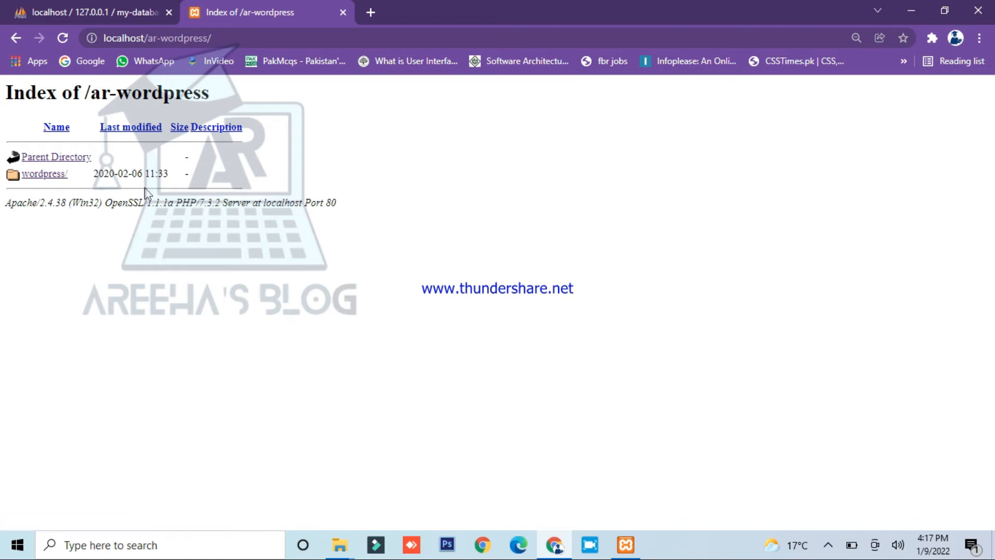
# - Open the wordpress/ directory from the site index and proceed to the WordPress database connection details form
pyautogui.click(49, 179)
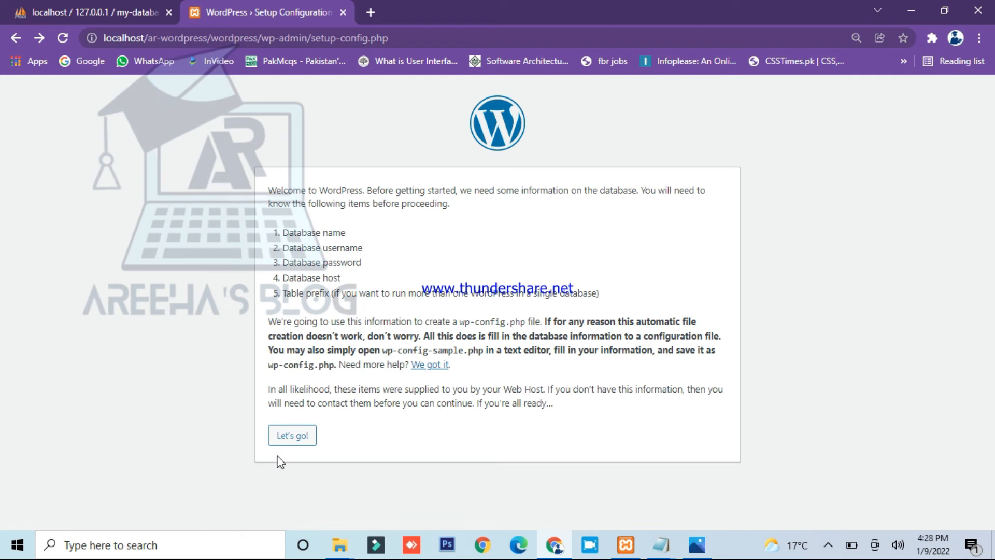
pyautogui.click(289, 451)
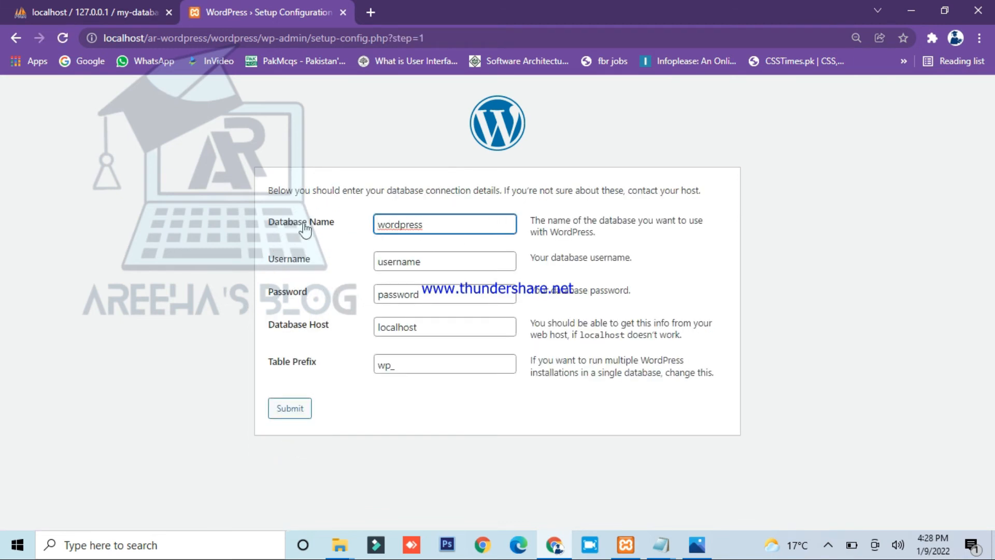
pyautogui.moveTo(341, 222); pyautogui.dragTo(272, 227)
pyautogui.moveTo(311, 261); pyautogui.dragTo(266, 264)
pyautogui.click(301, 287)
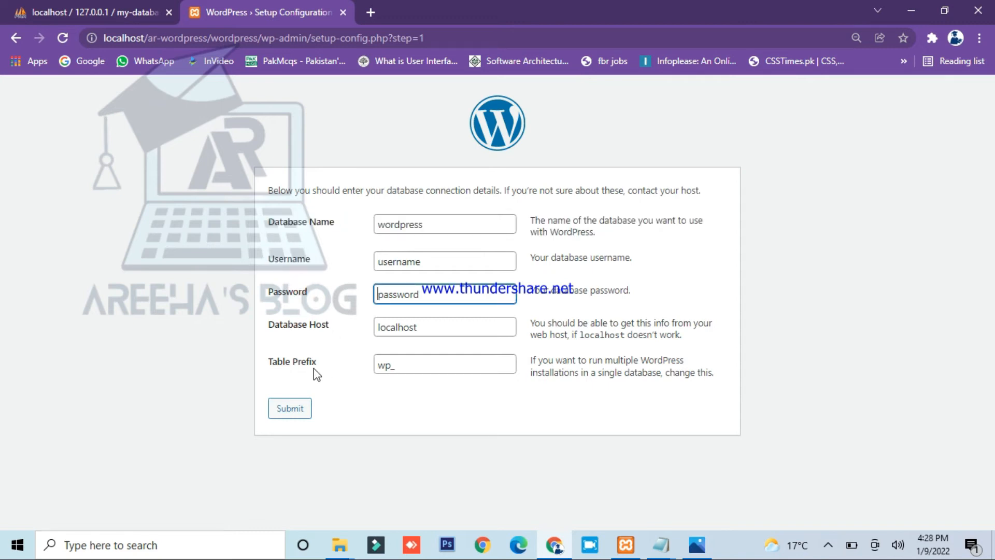
# - Replace the Database Name with my-database, copied from the New Text Document (2) notes in Notepad
pyautogui.doubleClick(434, 227)
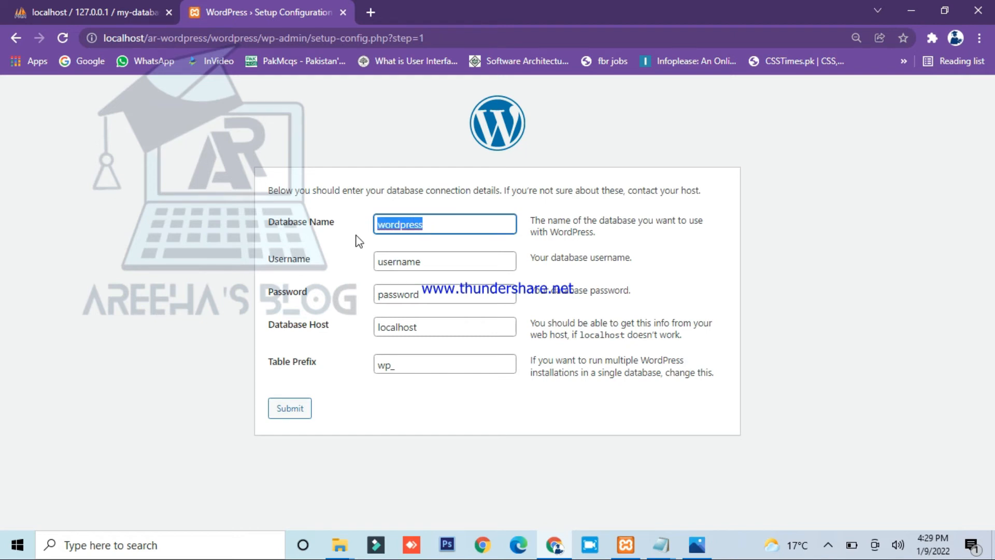
pyautogui.press('BackSpace')
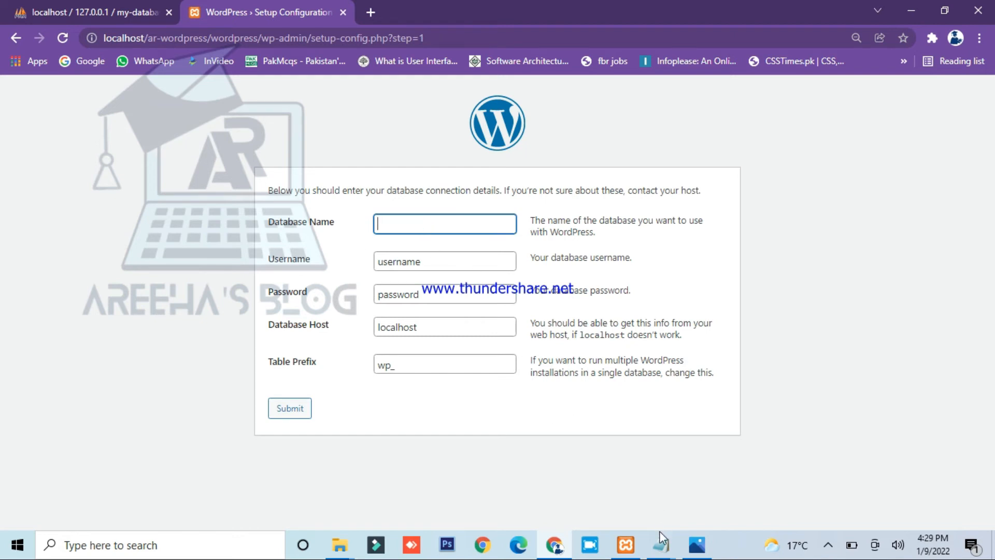
pyautogui.moveTo(661, 539)
pyautogui.click(627, 511)
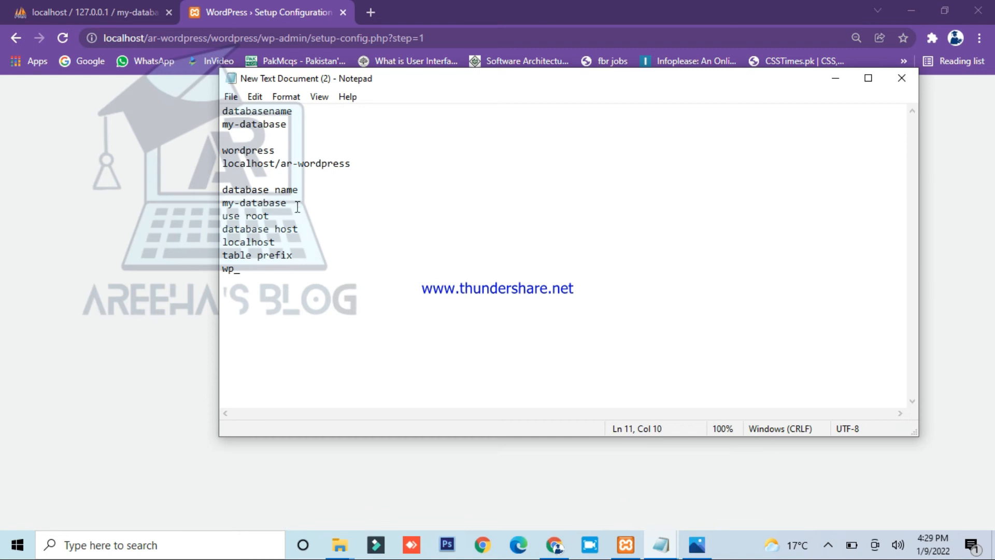
pyautogui.moveTo(297, 206); pyautogui.dragTo(222, 208)
pyautogui.hotkey('ctrl', 'c')
pyautogui.click(835, 77)
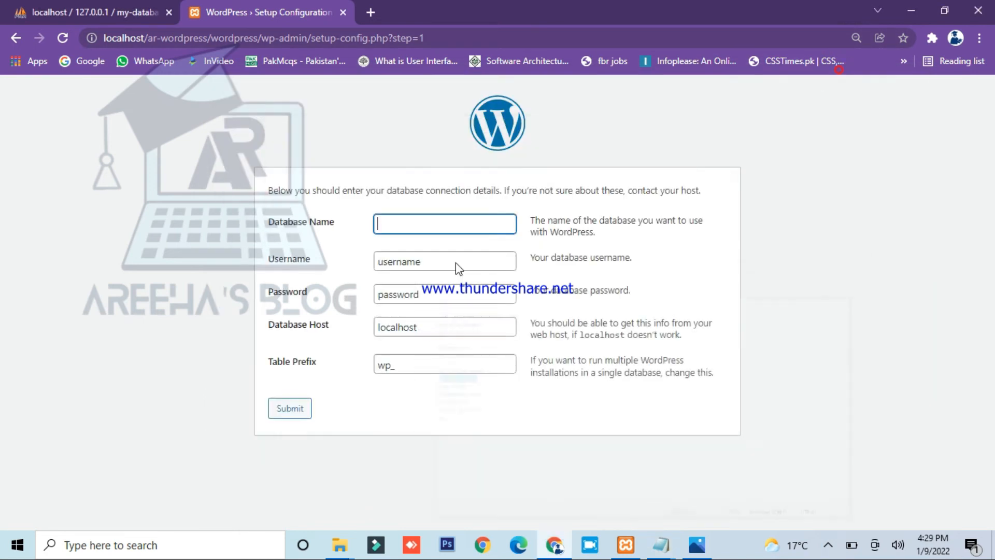
pyautogui.click(407, 224)
pyautogui.hotkey('ctrl', 'v')
# - Replace the database Username with root, copied from the New Text Document (2) notes in Notepad
pyautogui.click(411, 262)
pyautogui.doubleClick(438, 263)
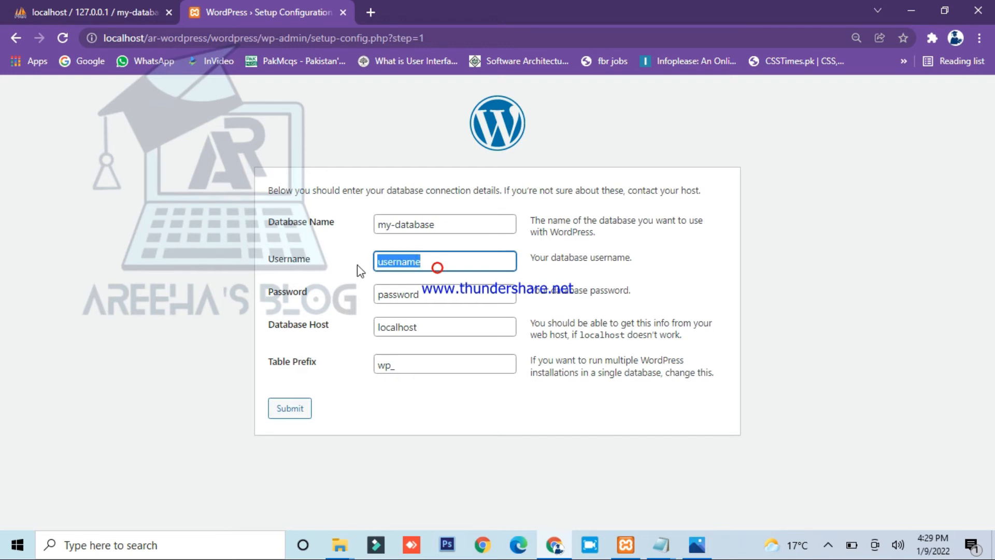
pyautogui.moveTo(654, 544)
pyautogui.click(626, 521)
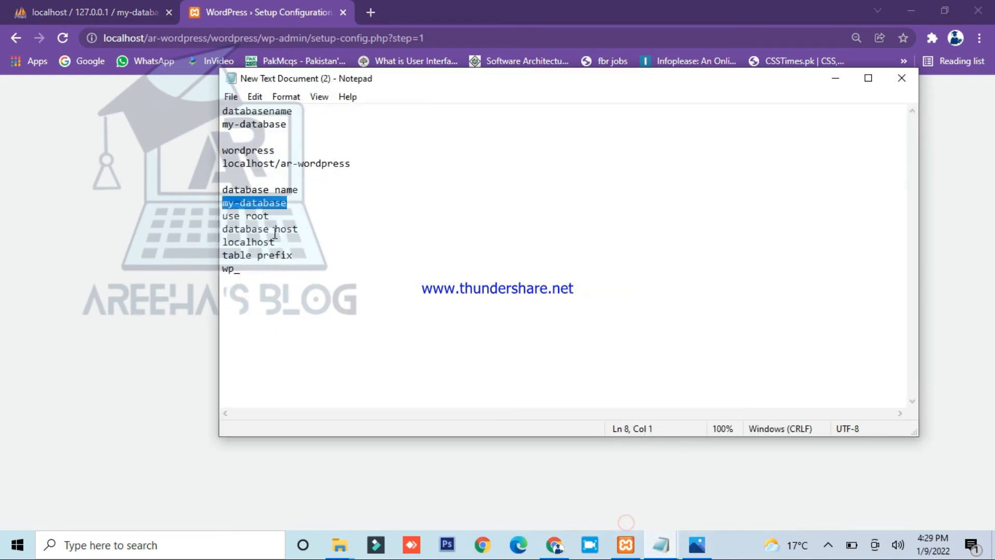
pyautogui.moveTo(272, 216); pyautogui.dragTo(247, 218)
pyautogui.hotkey('ctrl', 'c')
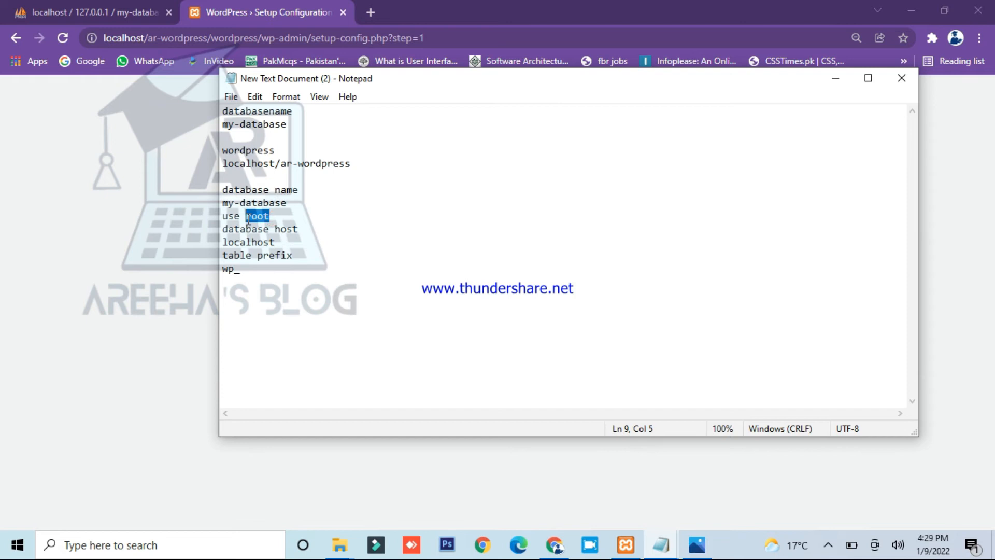
pyautogui.click(838, 82)
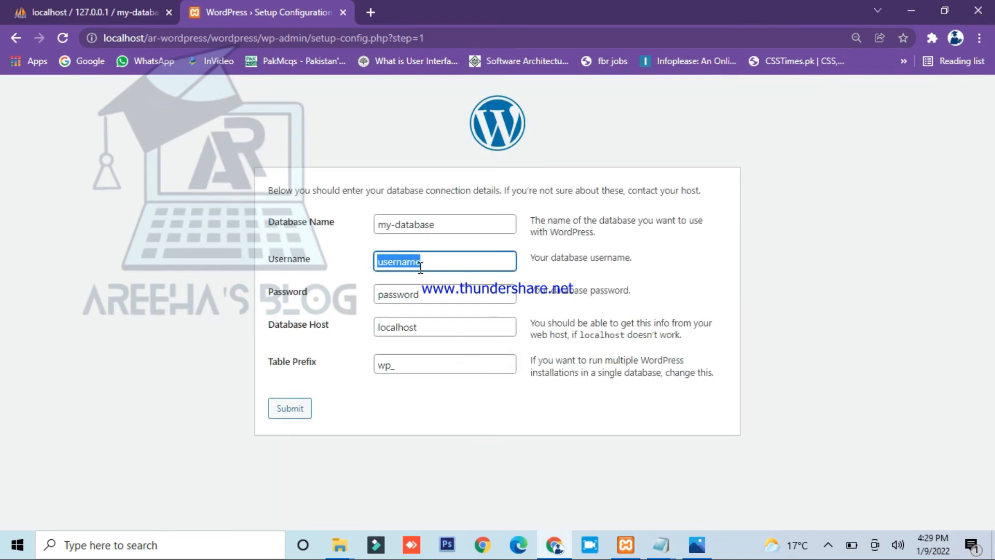
pyautogui.hotkey('ctrl', 'v')
# - Clear the database Password field, keeping localhost as the Database Host and wp_ as the Table Prefix
pyautogui.click(422, 296)
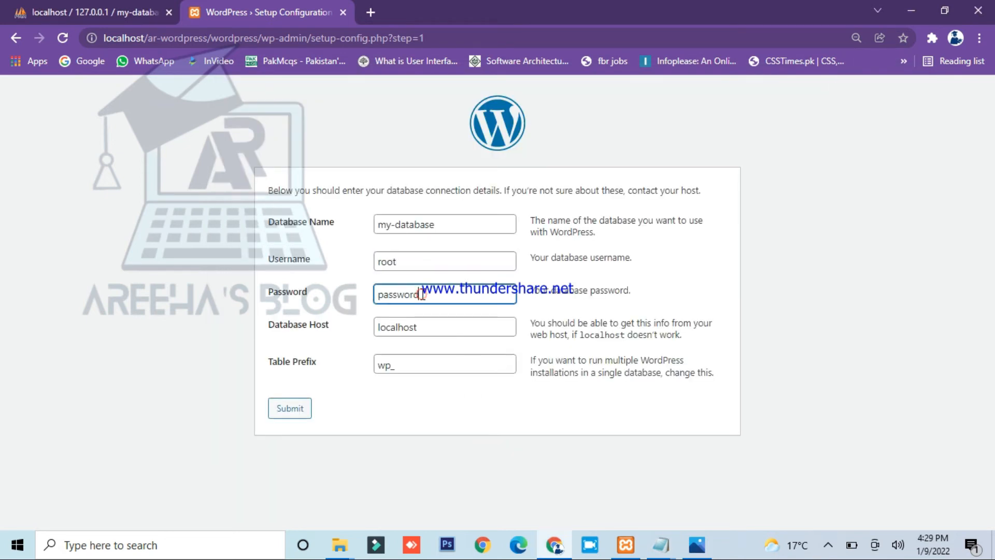
pyautogui.hotkey('ctrl', 'a')
pyautogui.press('BackSpace')
pyautogui.click(423, 328)
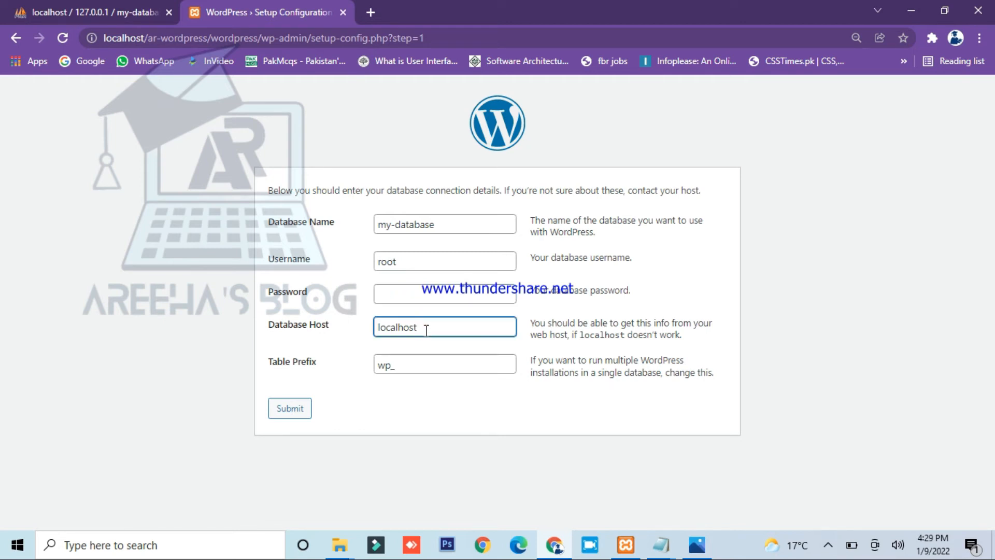
pyautogui.doubleClick(426, 329)
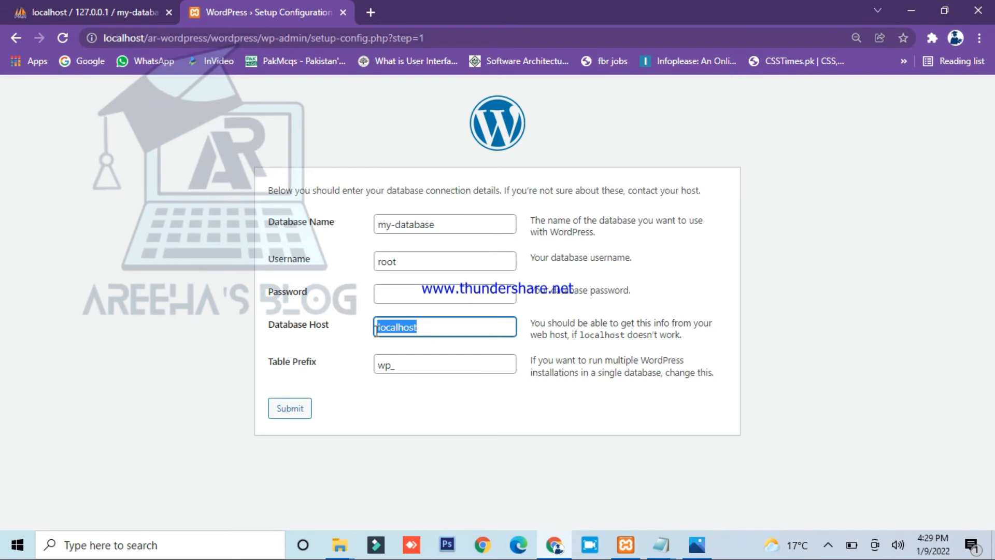
pyautogui.click(407, 369)
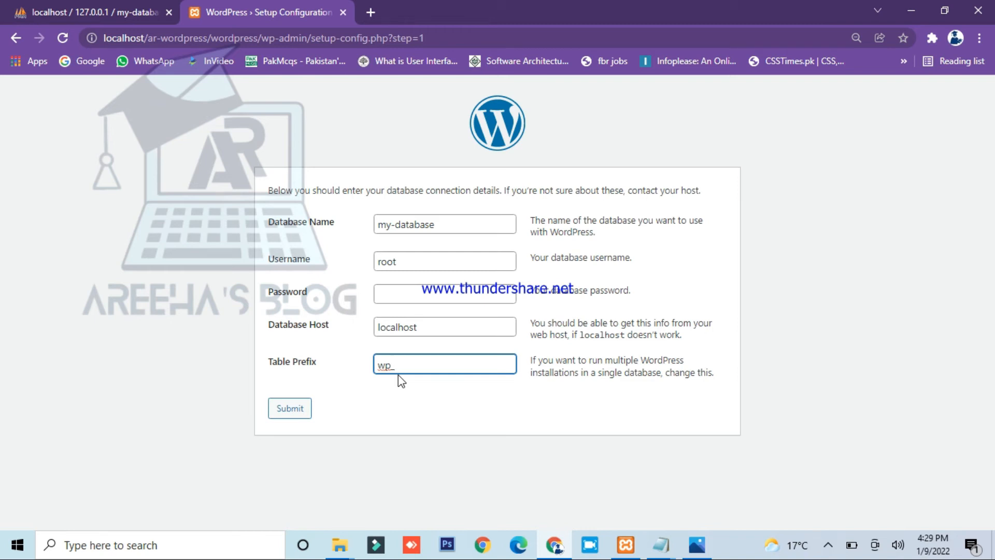
pyautogui.moveTo(398, 368); pyautogui.dragTo(366, 373)
# - Check my-database in phpMyAdmin, then submit the WordPress database connection details and run the installation
pyautogui.click(148, 6)
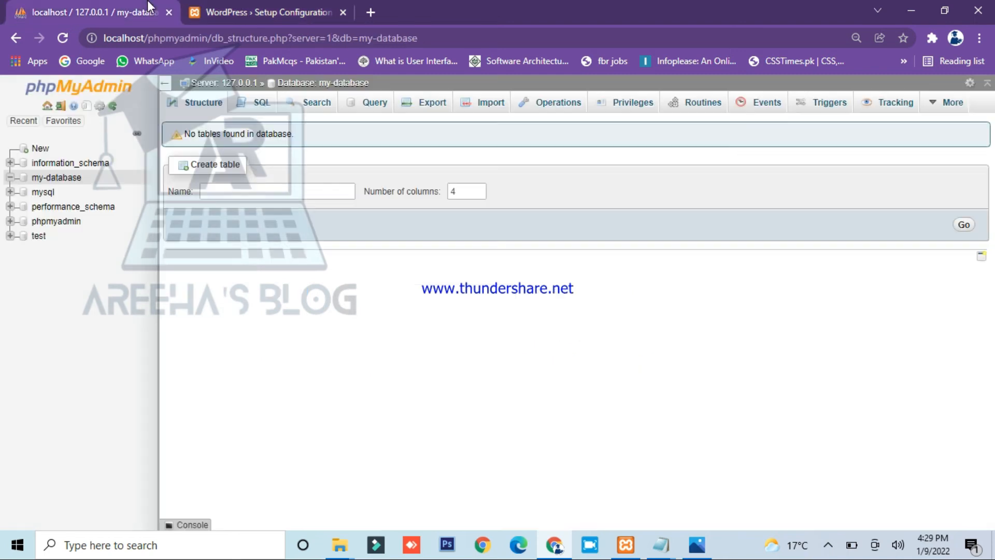
pyautogui.click(282, 11)
pyautogui.click(422, 369)
pyautogui.moveTo(394, 367); pyautogui.dragTo(355, 373)
pyautogui.click(395, 366)
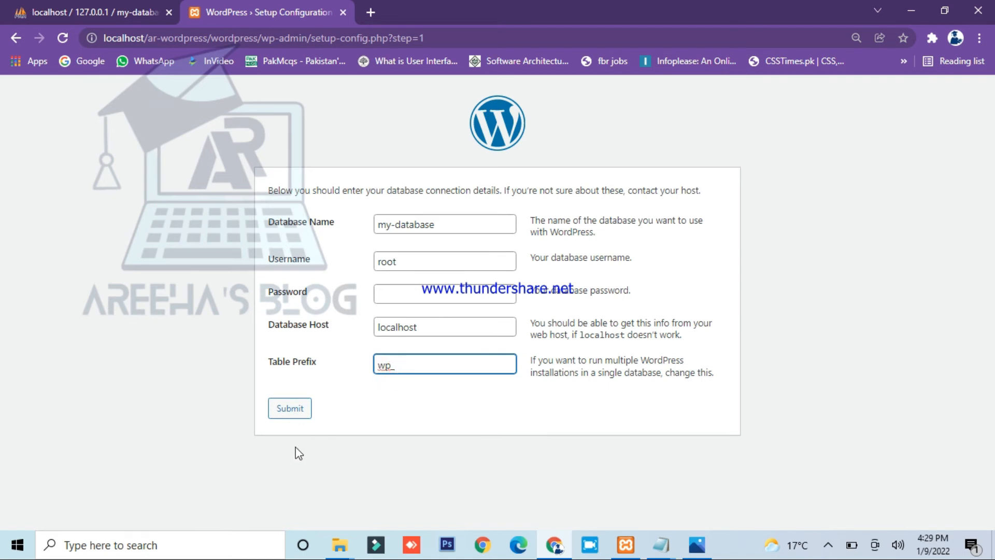
pyautogui.click(286, 410)
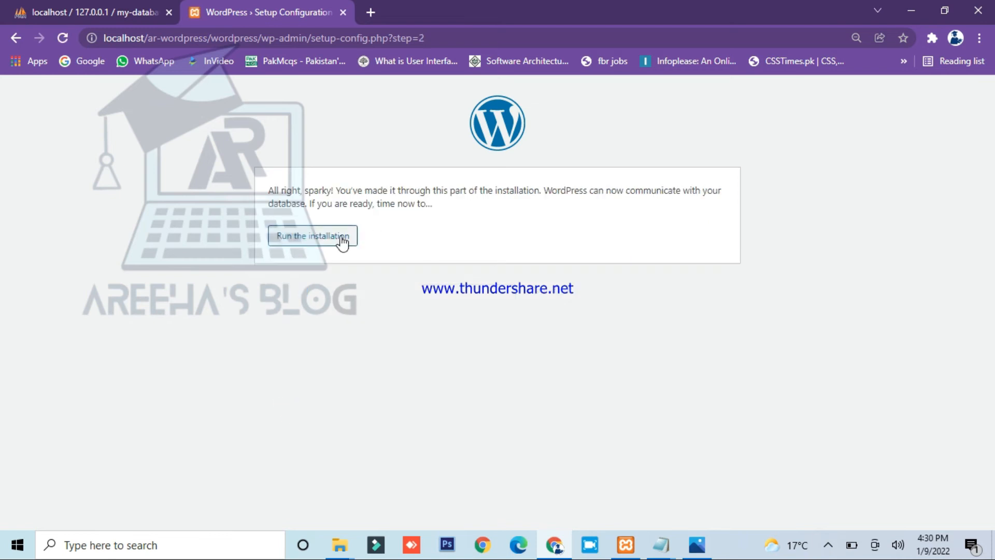
pyautogui.click(341, 242)
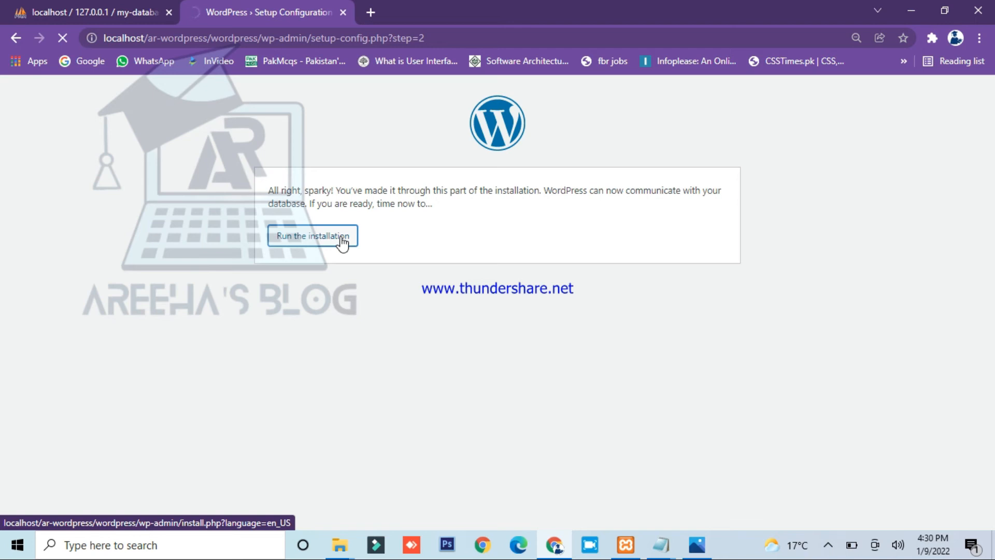
# - Clear the prefilled username in the installation form and set the Site Title to Areeha's blog
pyautogui.scroll(-3, 422, 251)
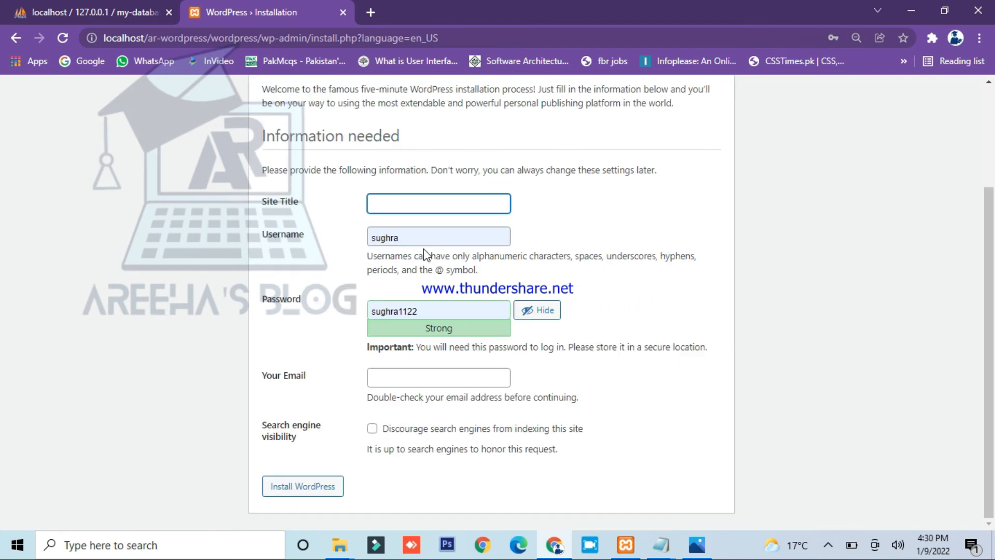
pyautogui.doubleClick(396, 237)
pyautogui.press('BackSpace')
pyautogui.click(397, 206)
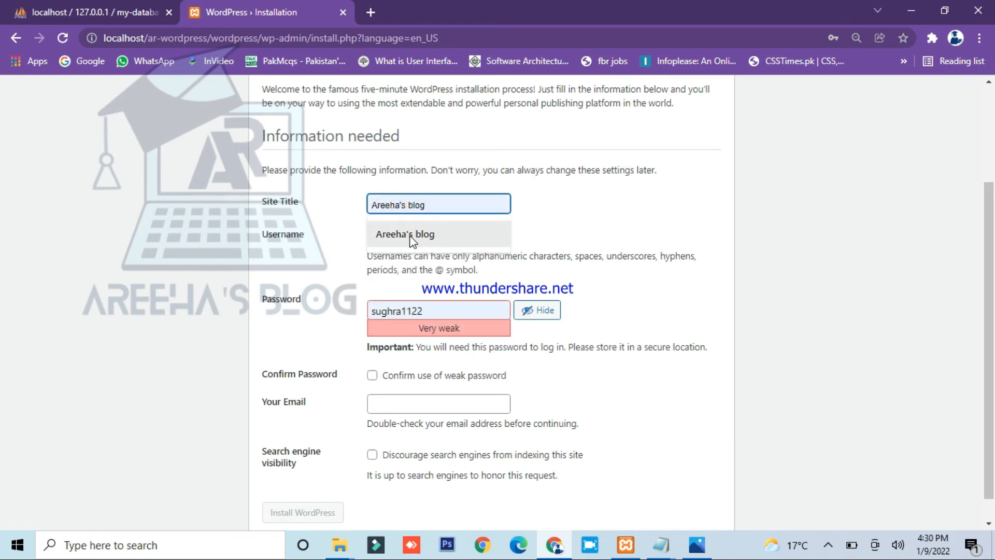
pyautogui.press('Escape')
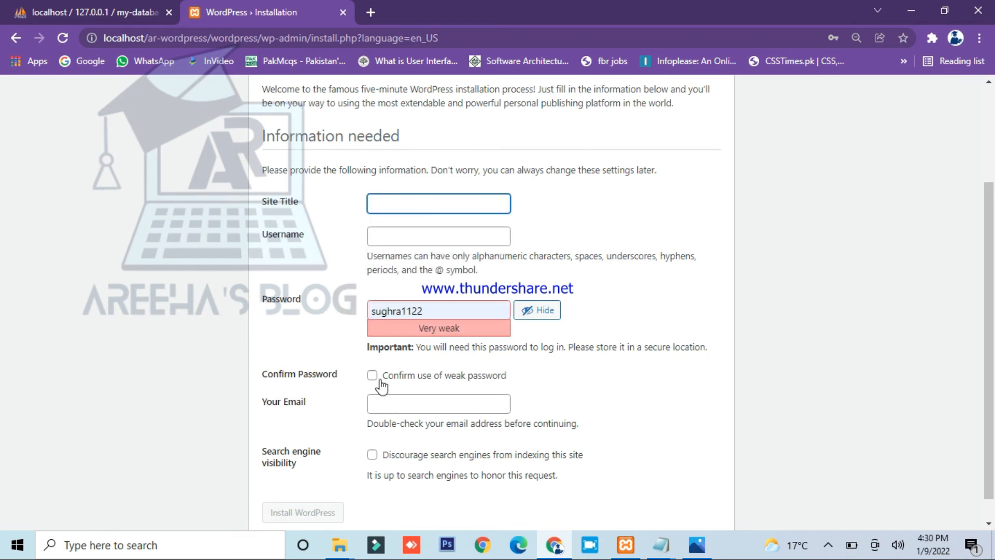
pyautogui.scroll(-1, 381, 387)
pyautogui.click(394, 183)
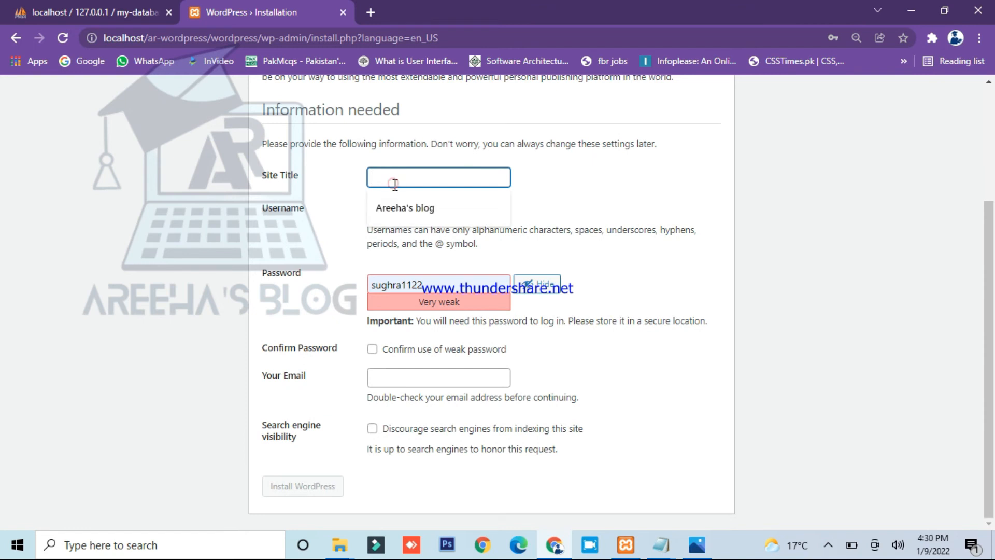
pyautogui.click(405, 214)
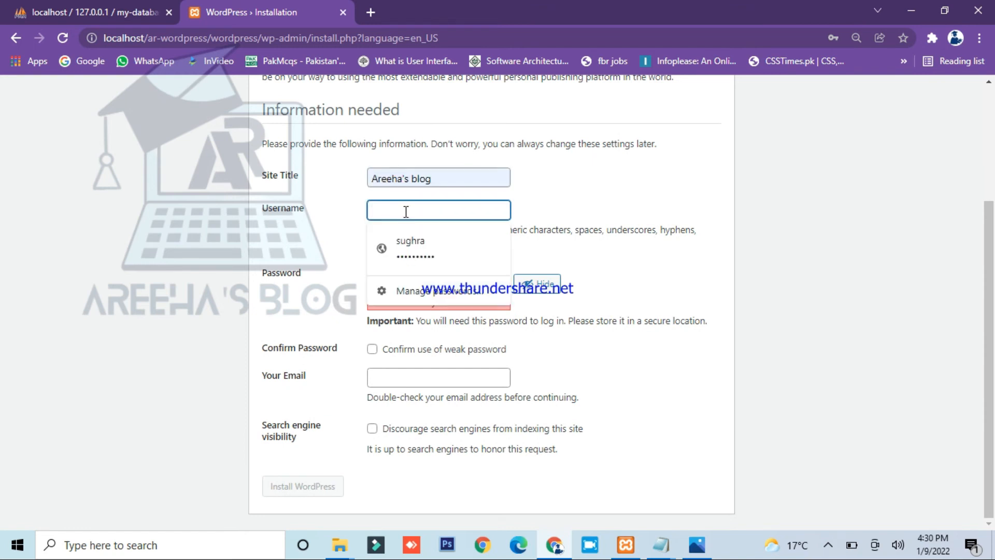
# - Add the WordPress login details to the New Text Document (2) notes in Notepad and set the installation form's Username to ar-admin
pyautogui.click(692, 553)
pyautogui.moveTo(661, 544)
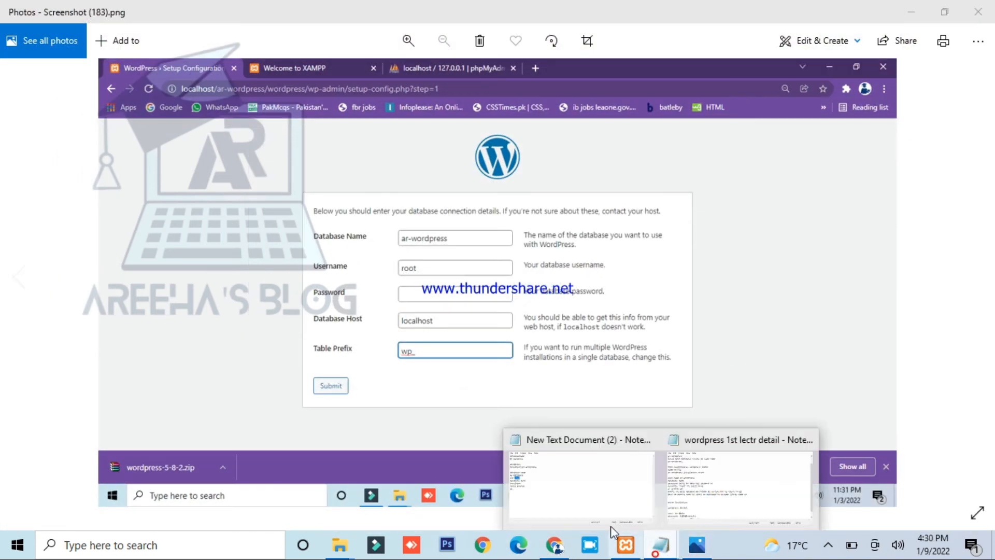
pyautogui.click(622, 510)
pyautogui.click(228, 288)
pyautogui.click(256, 280)
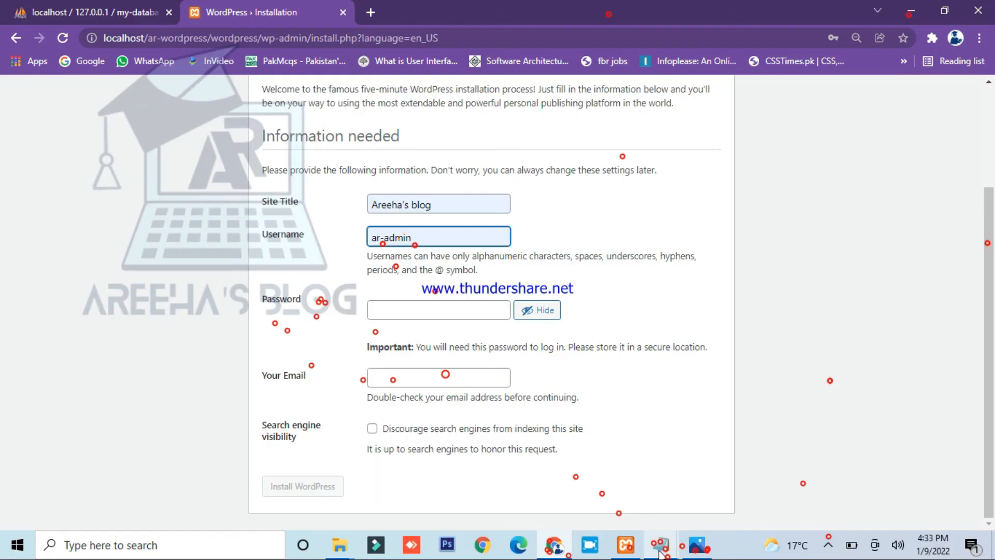
# - Copy the admin password from the Notepad notes into the installation form's Password field and hide its characters
pyautogui.click(659, 552)
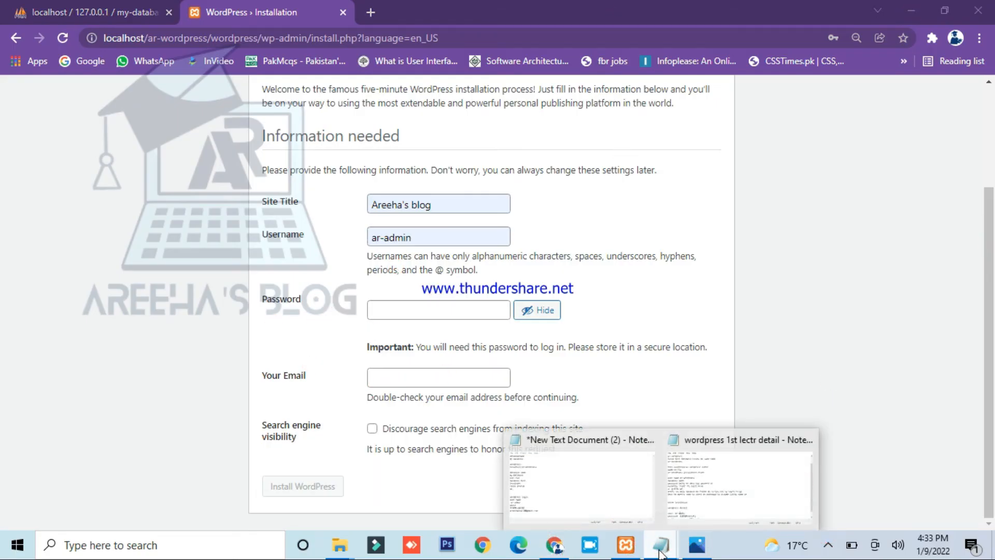
pyautogui.click(624, 491)
pyautogui.moveTo(303, 359); pyautogui.dragTo(213, 361)
pyautogui.hotkey('ctrl', 'c')
pyautogui.click(834, 78)
pyautogui.click(435, 301)
pyautogui.hotkey('ctrl', 'v')
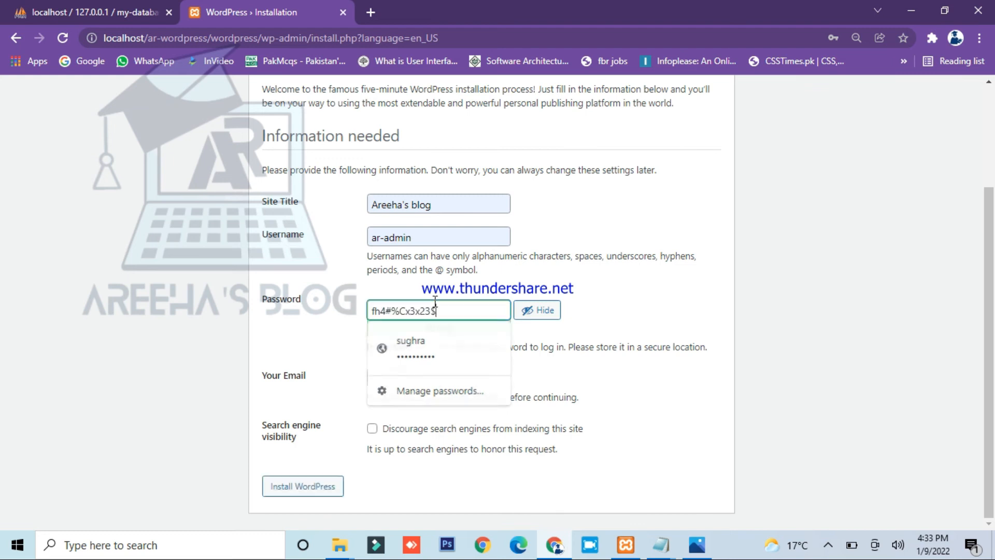
pyautogui.click(543, 311)
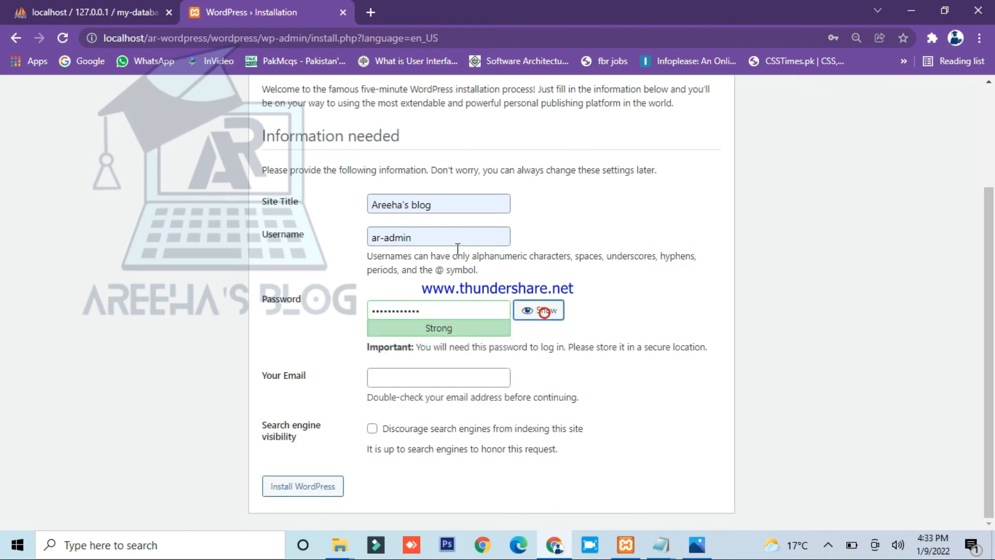
# - Fill in the admin's e-mail address in the installation form and install WordPress
pyautogui.click(435, 379)
pyautogui.click(426, 433)
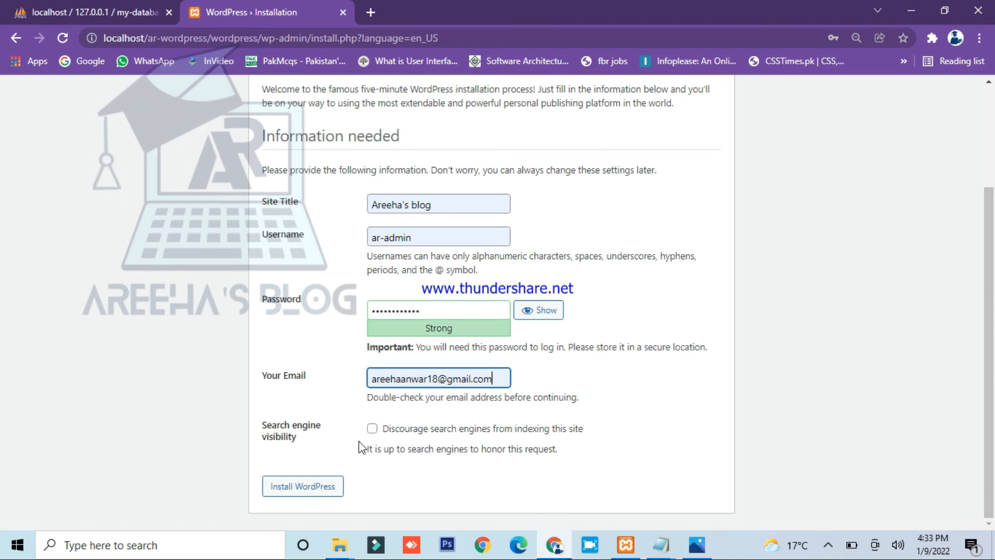
pyautogui.click(326, 488)
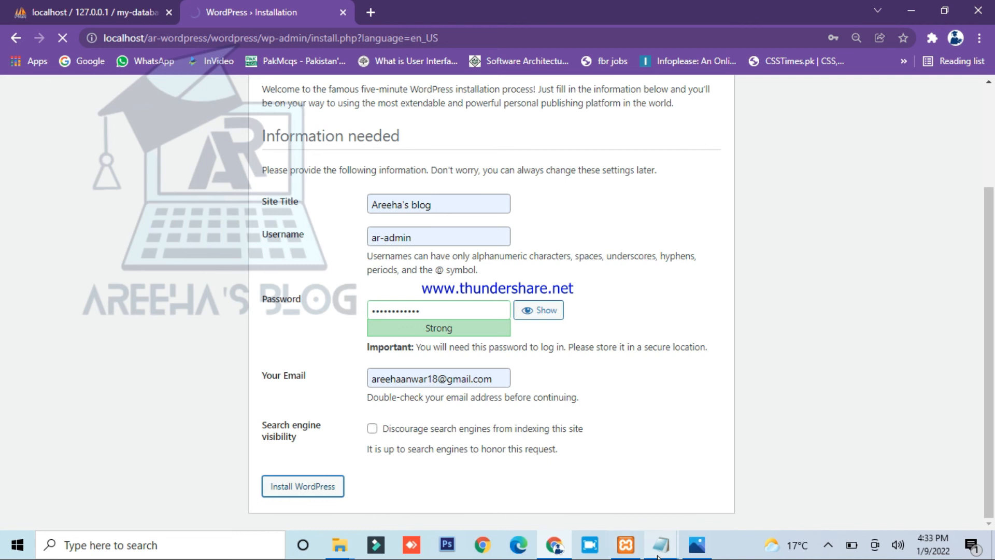
# - Save the New Text Document (2) notes in Notepad and return to the WordPress installation page
pyautogui.moveTo(661, 544)
pyautogui.click(599, 511)
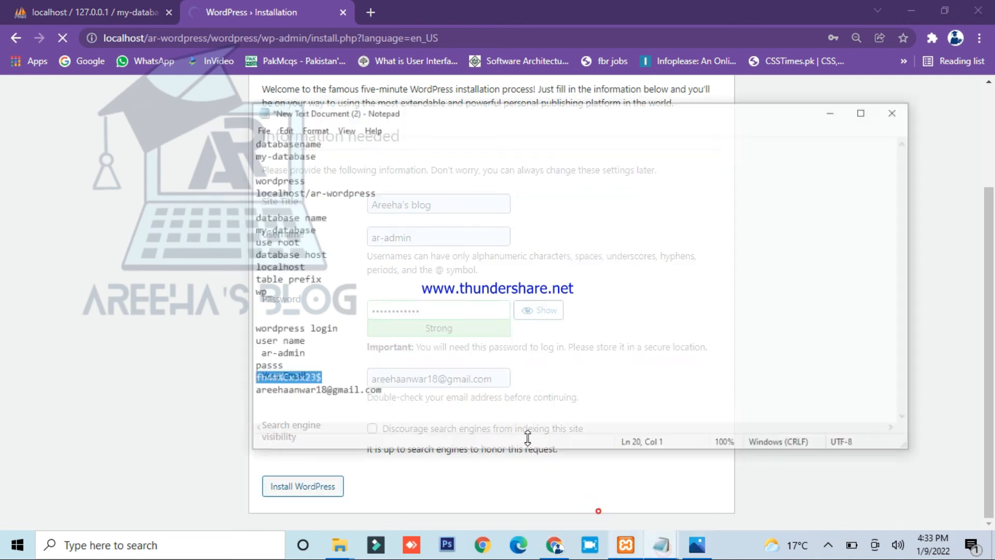
pyautogui.moveTo(431, 376); pyautogui.dragTo(240, 111)
pyautogui.click(230, 96)
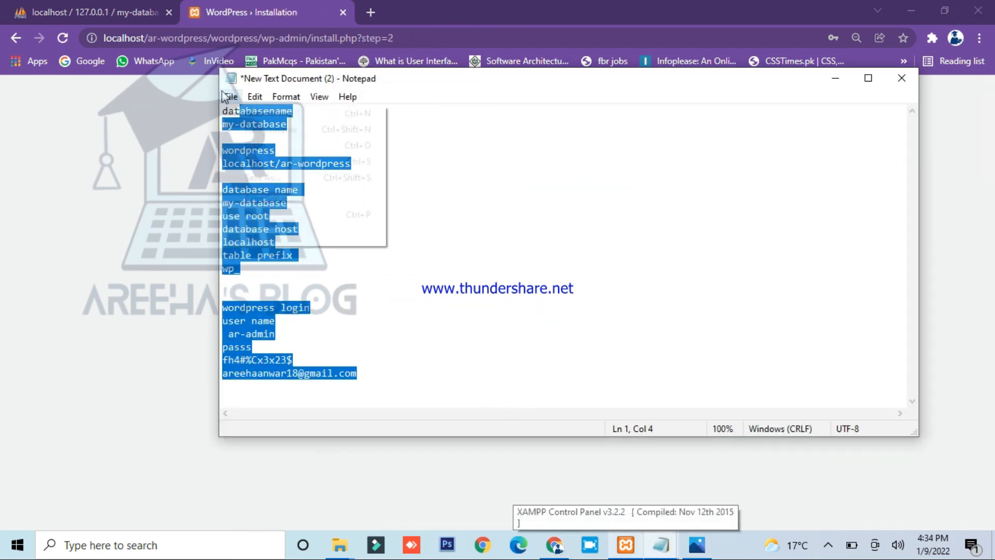
pyautogui.click(254, 162)
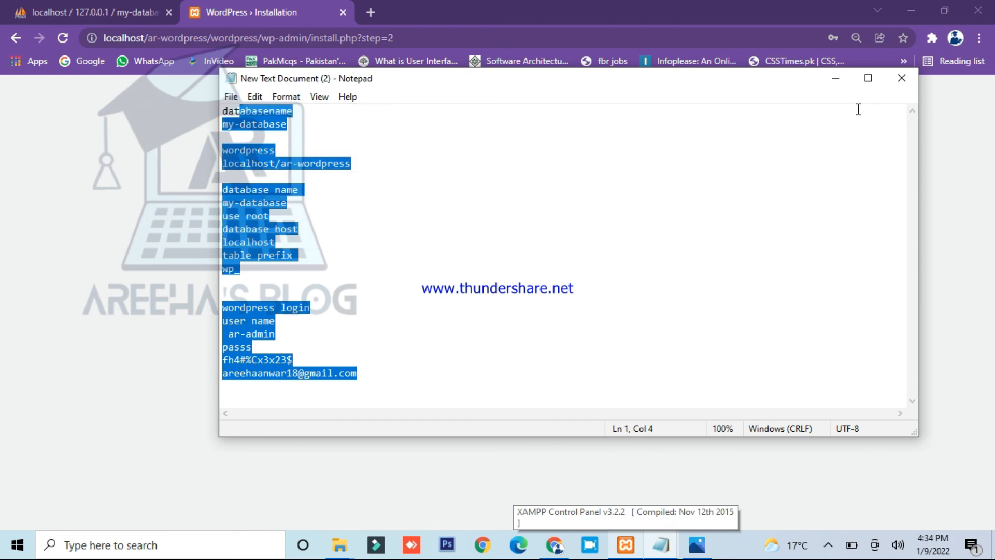
pyautogui.click(838, 82)
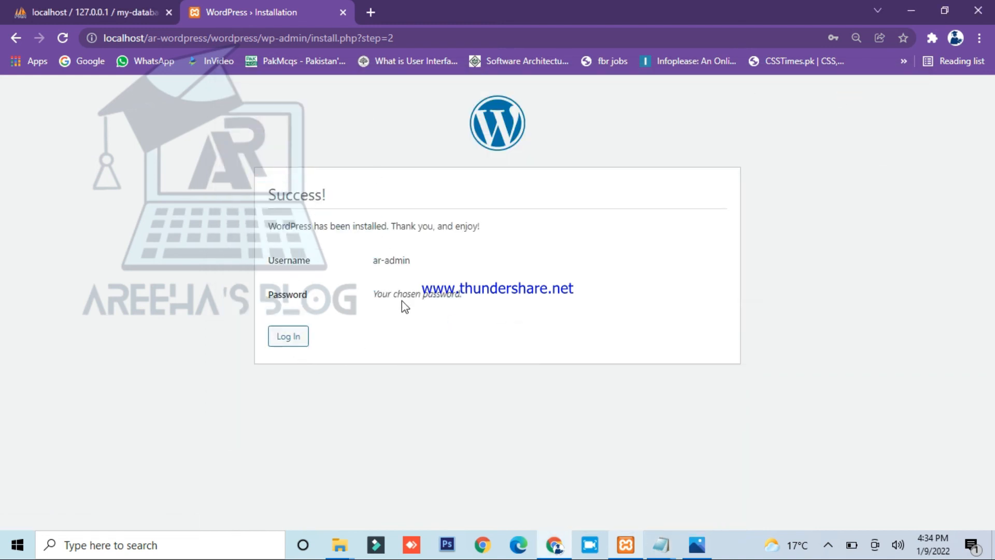
# - Open the WordPress login page and replace the autofilled username with ar-admin, copied from the Notepad notes
pyautogui.click(307, 338)
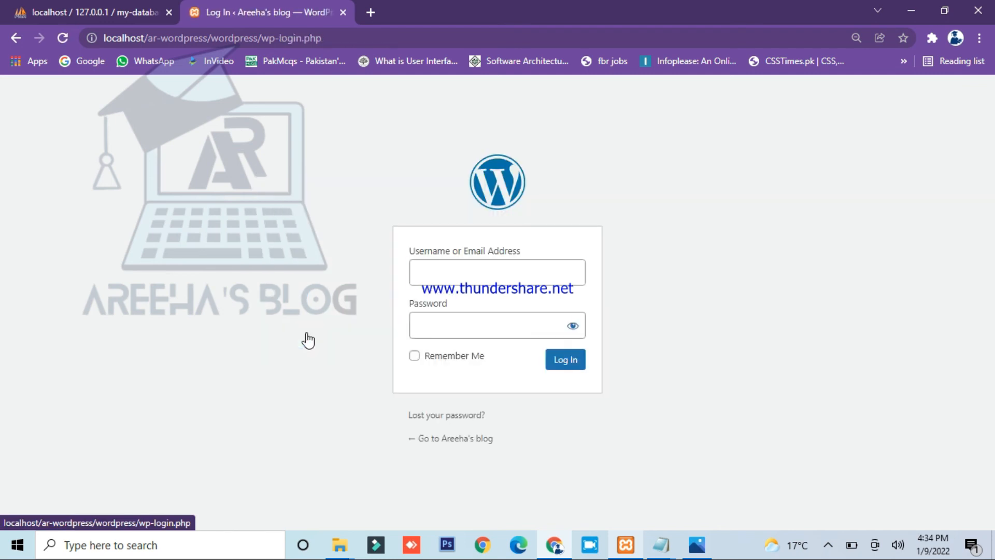
pyautogui.doubleClick(444, 273)
pyautogui.moveTo(479, 267); pyautogui.dragTo(527, 405)
pyautogui.moveTo(660, 544)
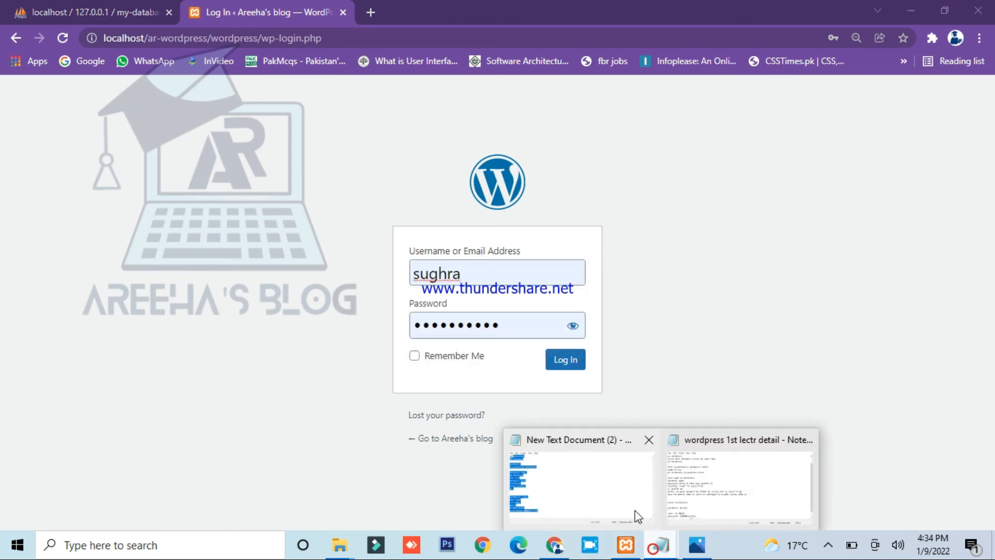
pyautogui.click(633, 508)
pyautogui.click(453, 359)
pyautogui.moveTo(275, 334); pyautogui.dragTo(228, 334)
pyautogui.hotkey('ctrl', 'c')
pyautogui.click(834, 79)
pyautogui.moveTo(481, 286); pyautogui.dragTo(368, 284)
pyautogui.hotkey('ctrl', 'v')
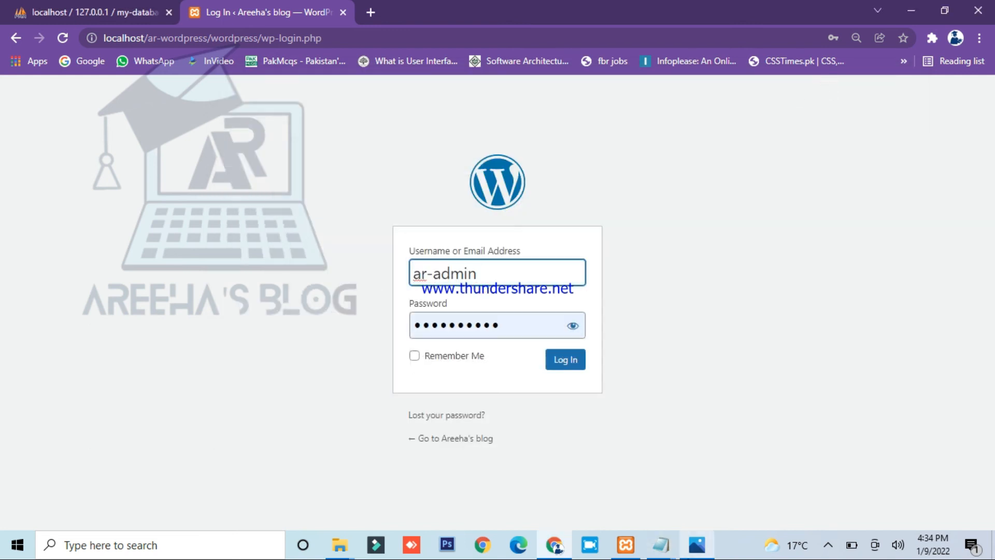
# - Replace the autofilled login password with the admin password from the Notepad notes and log in to WordPress
pyautogui.click(682, 546)
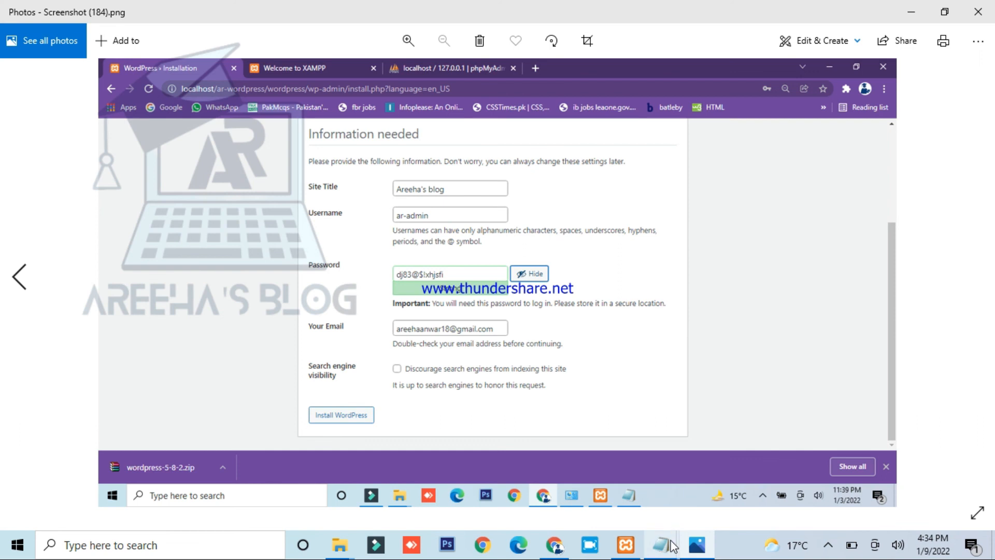
pyautogui.moveTo(661, 544)
pyautogui.click(576, 508)
pyautogui.moveTo(293, 359); pyautogui.dragTo(182, 358)
pyautogui.click(835, 77)
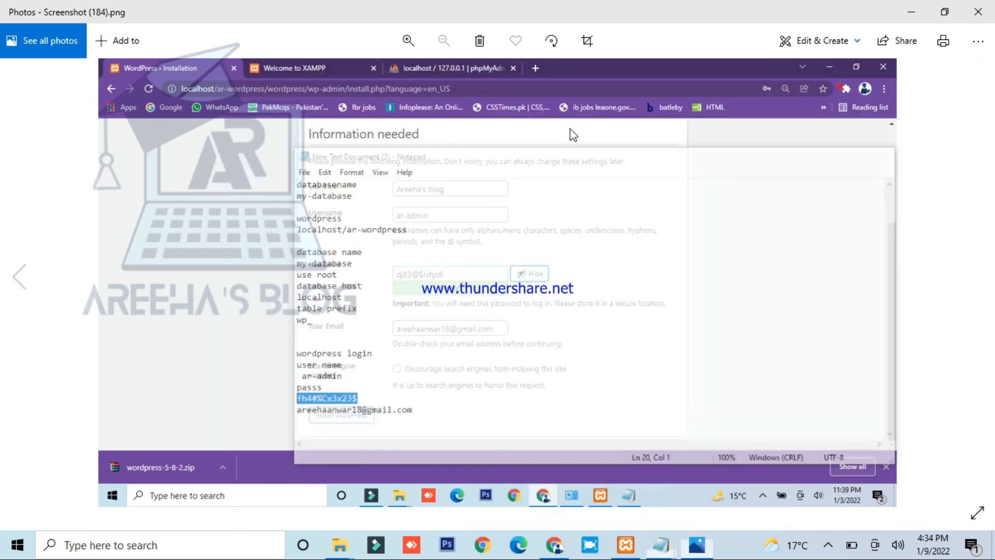
pyautogui.click(911, 12)
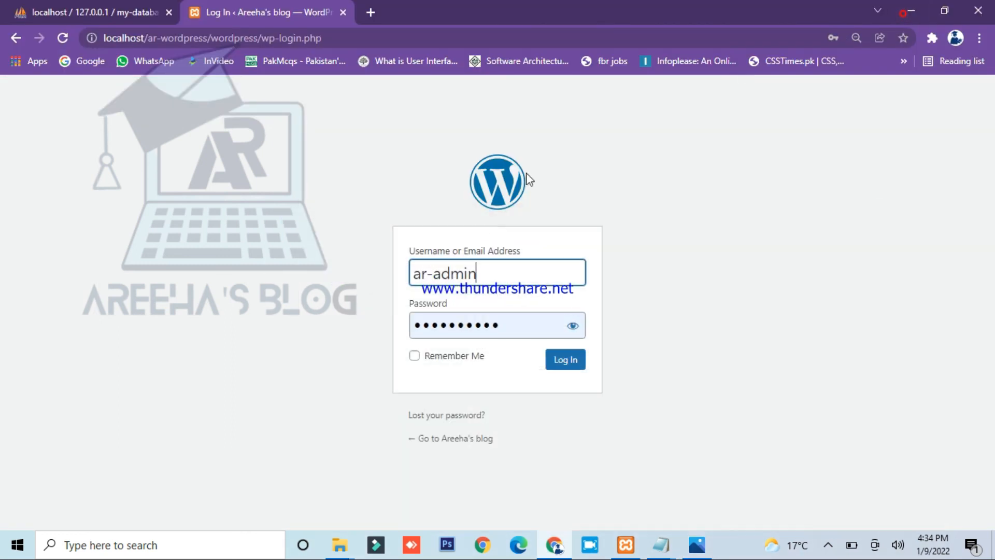
pyautogui.click(477, 318)
pyautogui.hotkey('ctrl', 'a')
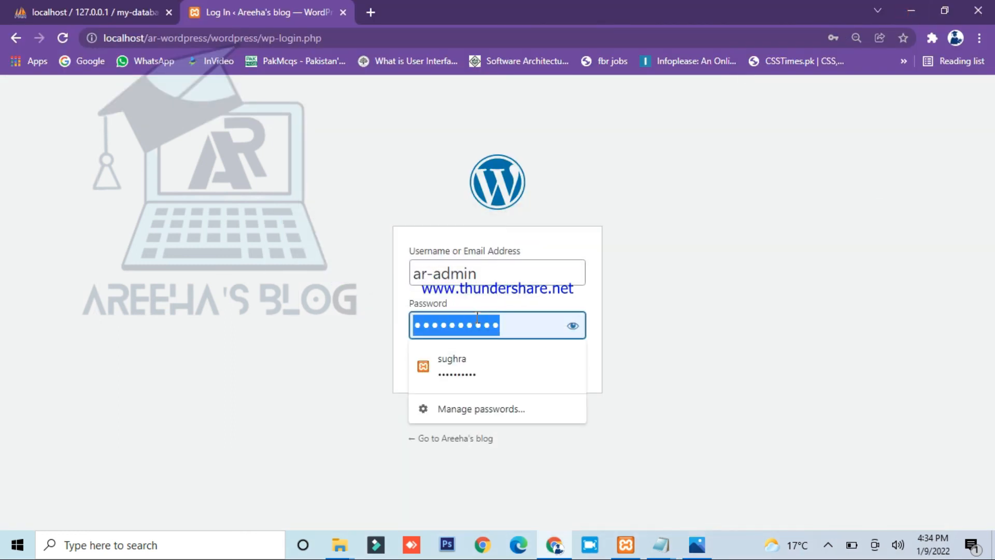
pyautogui.hotkey('ctrl', 'v')
pyautogui.click(565, 361)
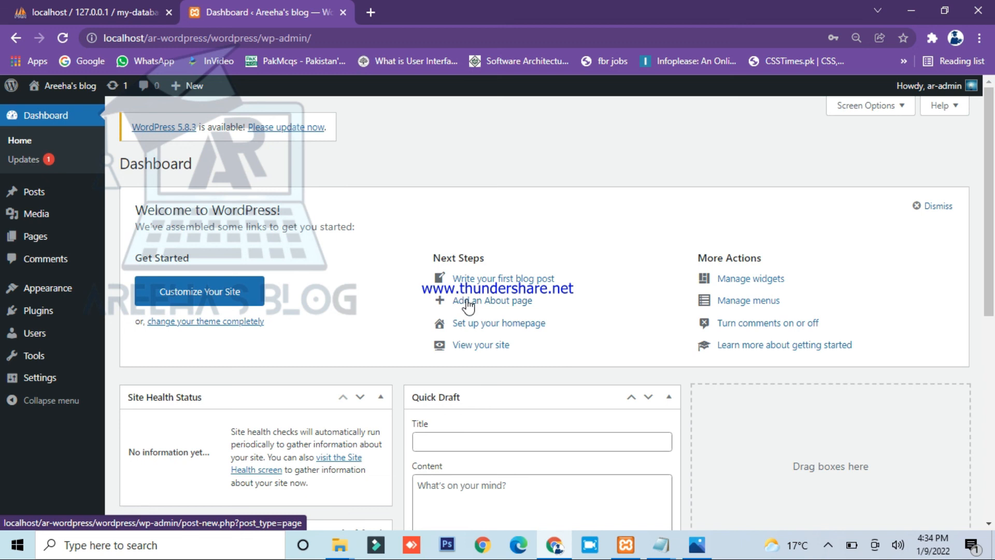
# - Copy the dashboard address localhost/ar-wordpress/wordpress/wp-admin/ and paste it below the login details in the New Text Document (2) notes
pyautogui.scroll(-5, 468, 306)
pyautogui.scroll(5, 322, 316)
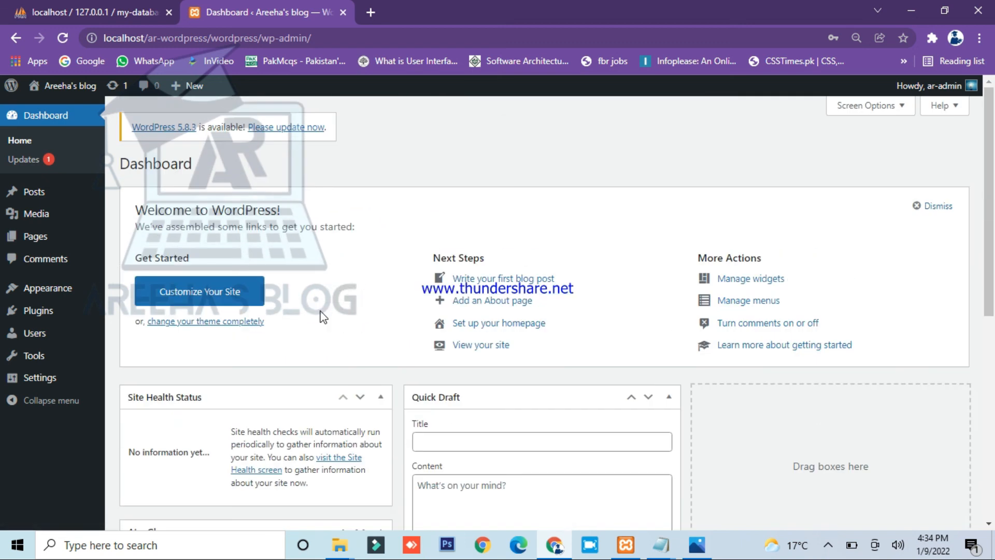
pyautogui.click(338, 38)
pyautogui.hotkey('ctrl', 'c')
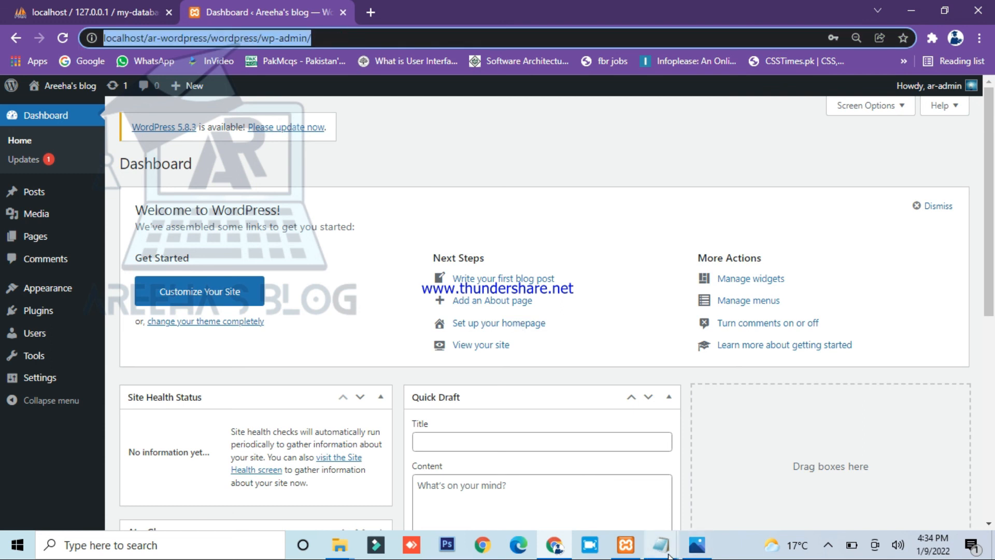
pyautogui.click(655, 545)
pyautogui.click(606, 516)
pyautogui.click(421, 373)
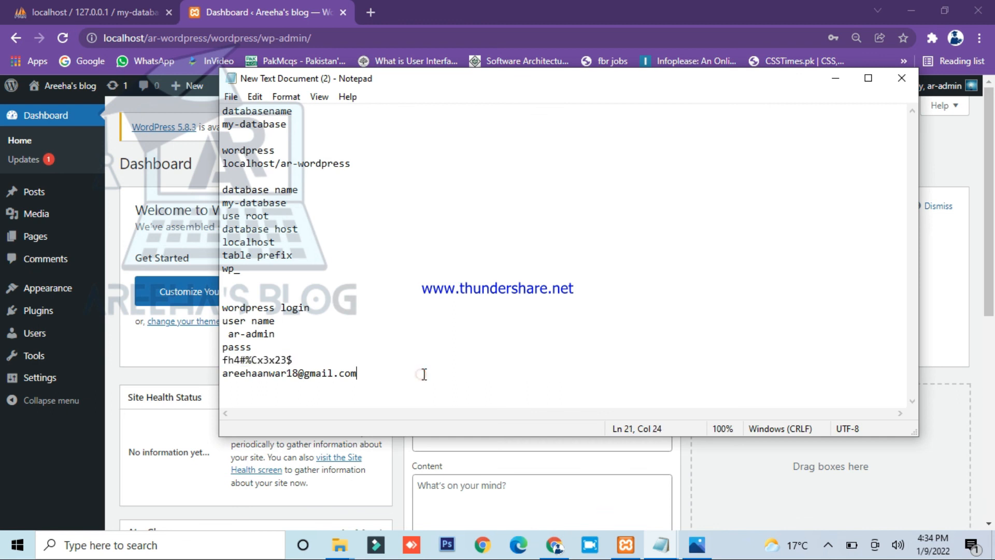
pyautogui.press('Return')
pyautogui.press('Return')
pyautogui.press('Return')
pyautogui.hotkey('ctrl', 'v')
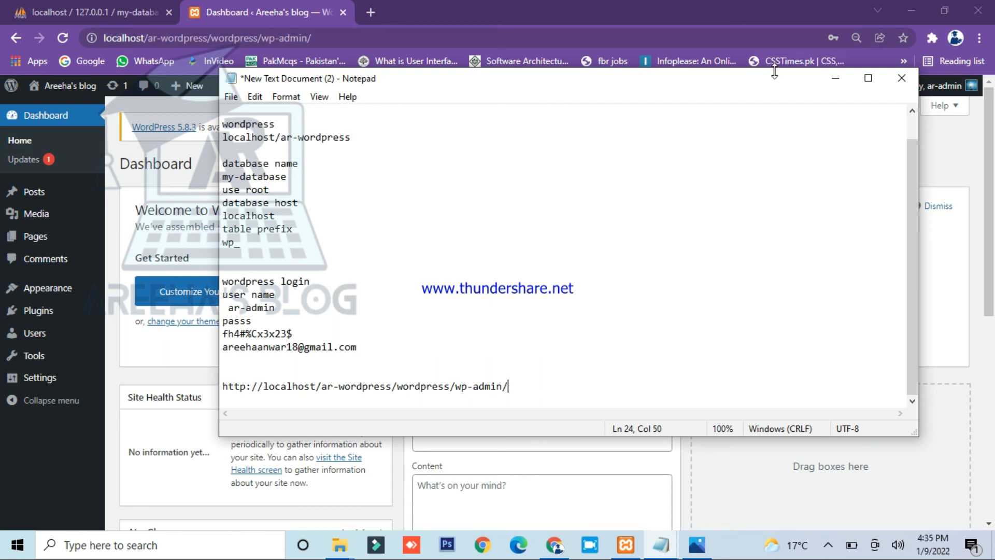
pyautogui.click(835, 78)
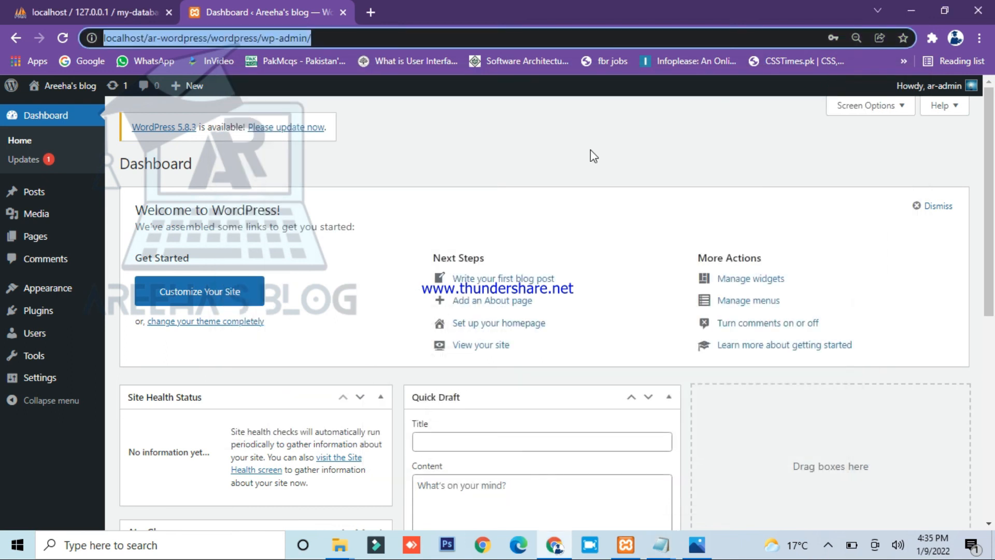